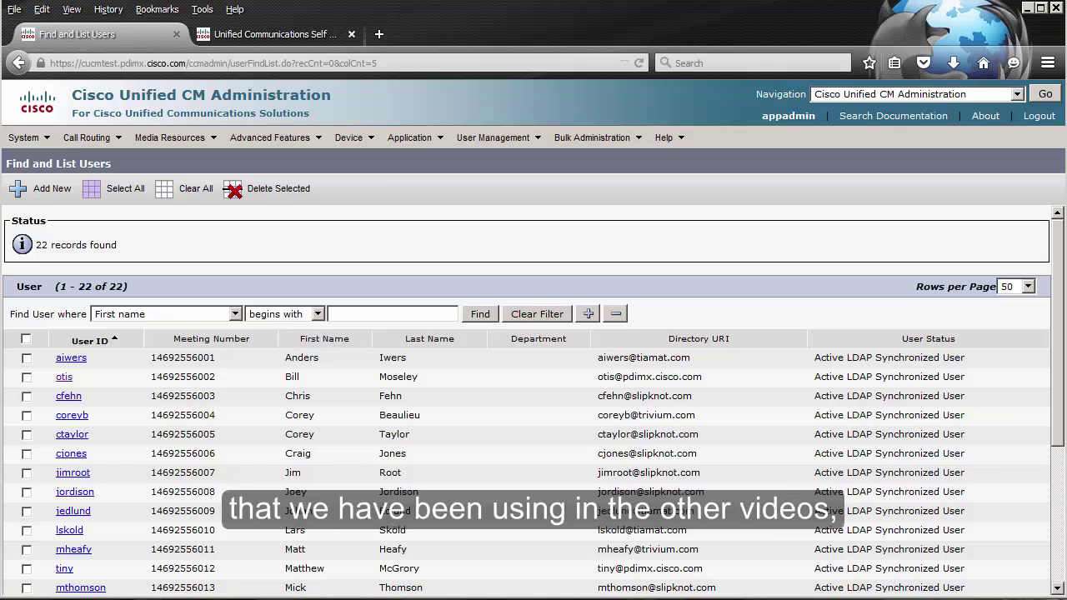
# Step: Open the second user's configuration and scroll to Conference Now Information, where hosting is enabled
pyautogui.click(64, 380)
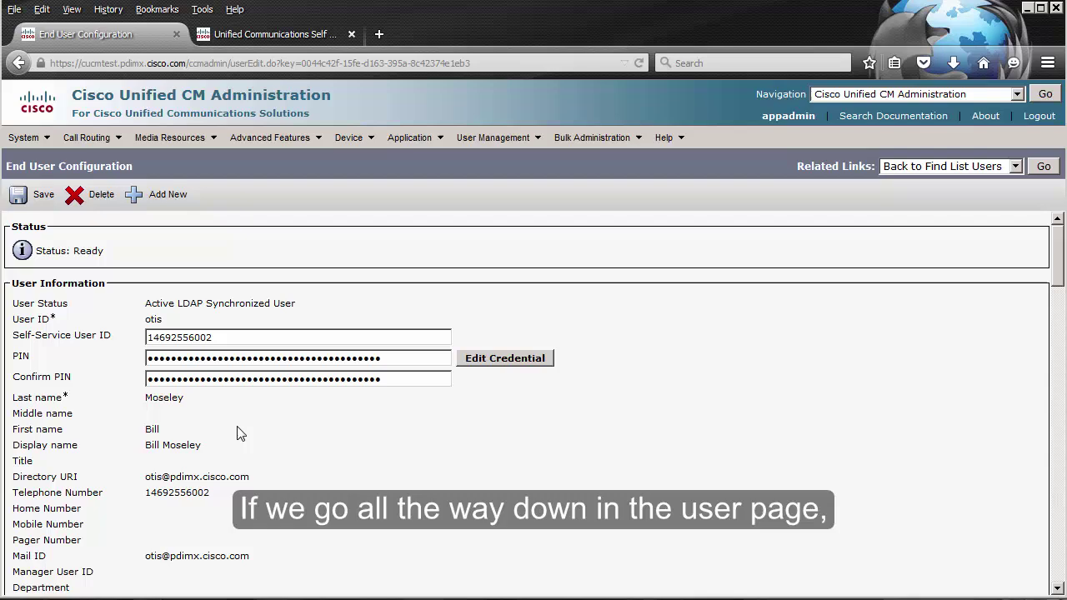
pyautogui.scroll(-15, 237, 434)
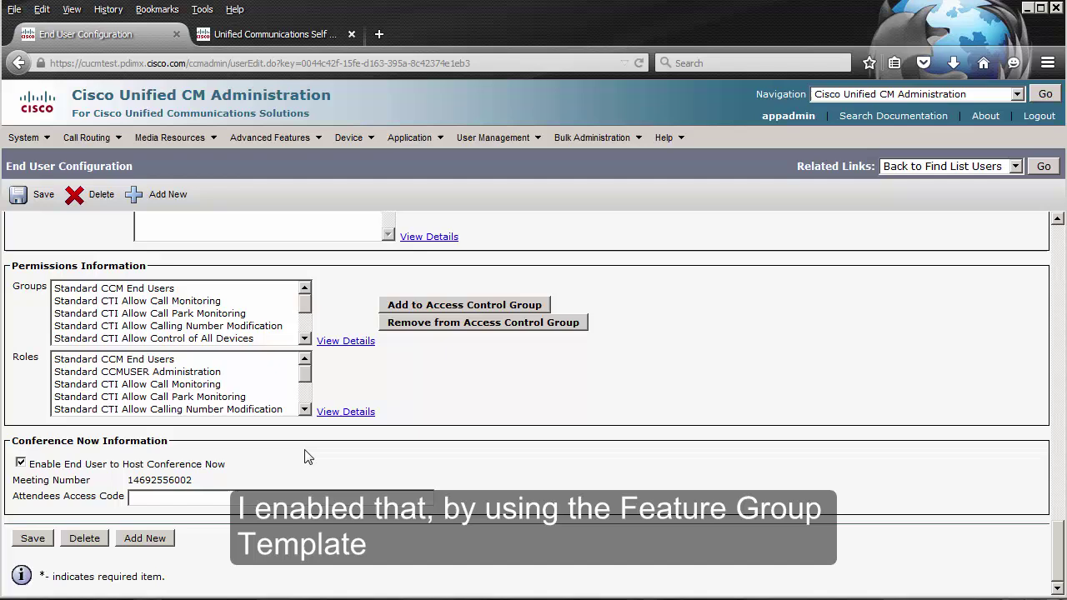
# Step: Open the ICCA_FGT template from User Management > User/Phone Add > Feature Group Template
pyautogui.click(501, 138)
pyautogui.moveTo(546, 205)
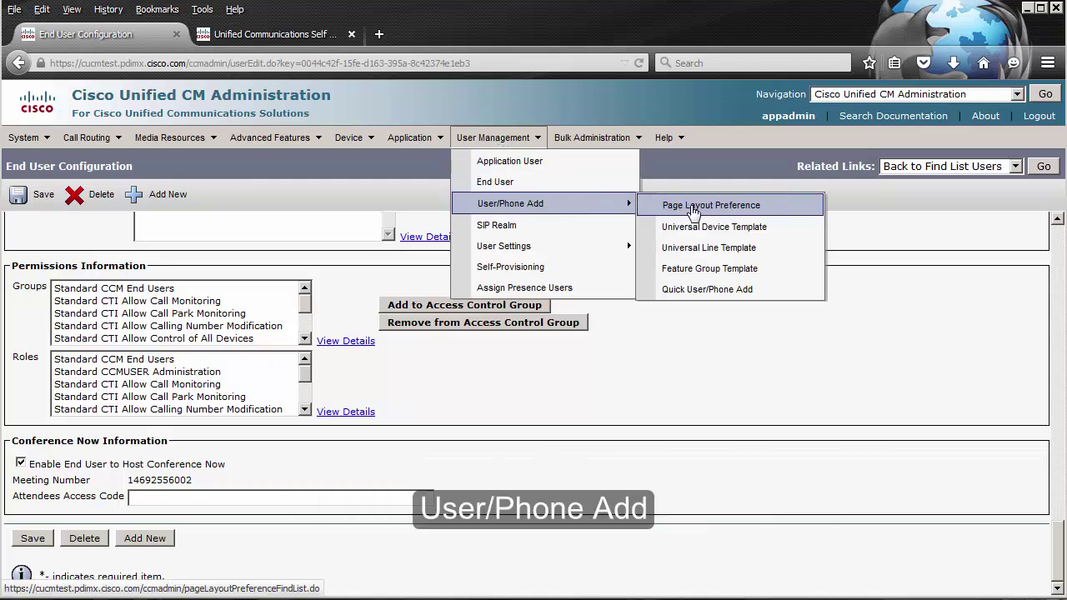
pyautogui.click(715, 269)
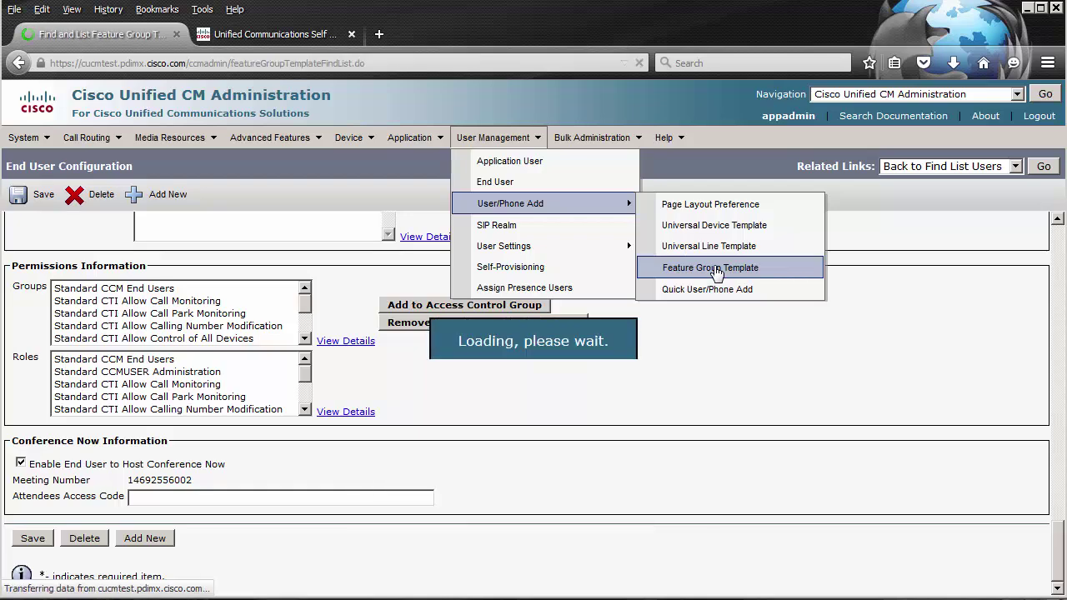
pyautogui.click(119, 364)
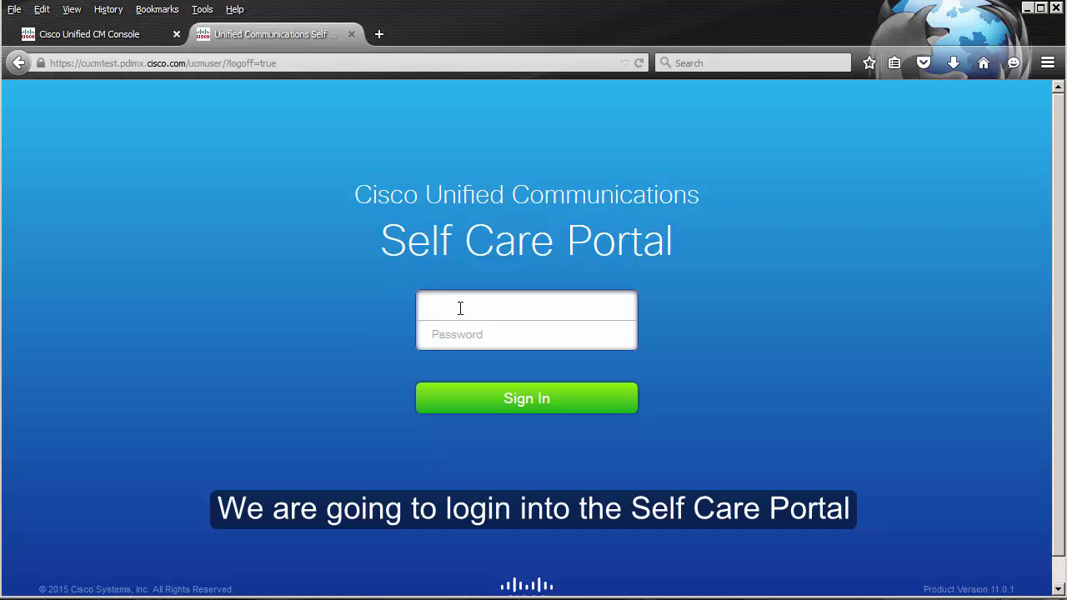
# Step: Sign in to the Self Care Portal with the saved autofill login
pyautogui.click(460, 309)
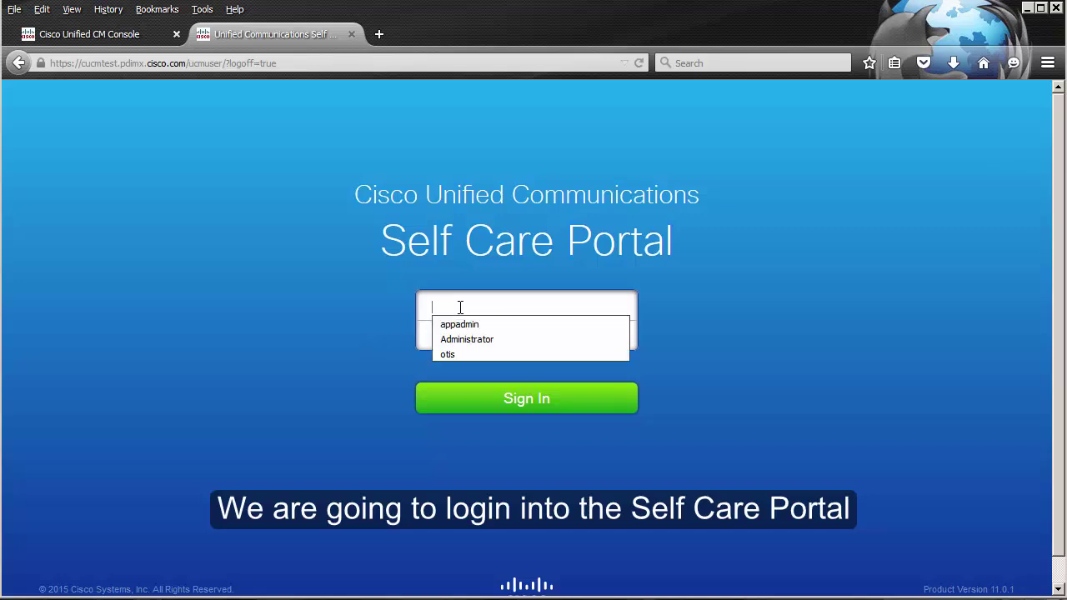
pyautogui.click(487, 353)
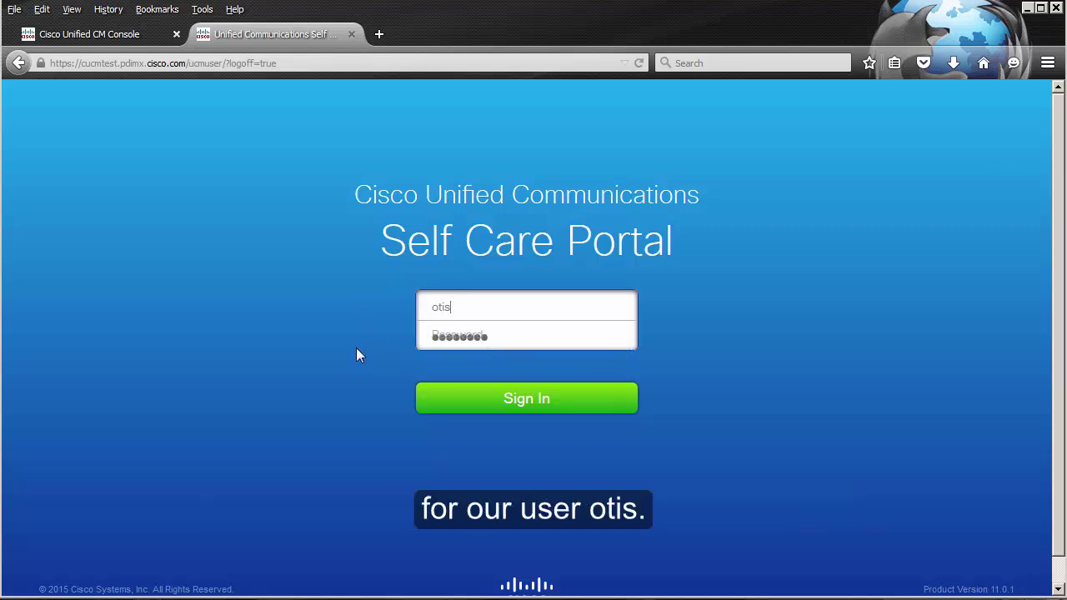
pyautogui.click(499, 400)
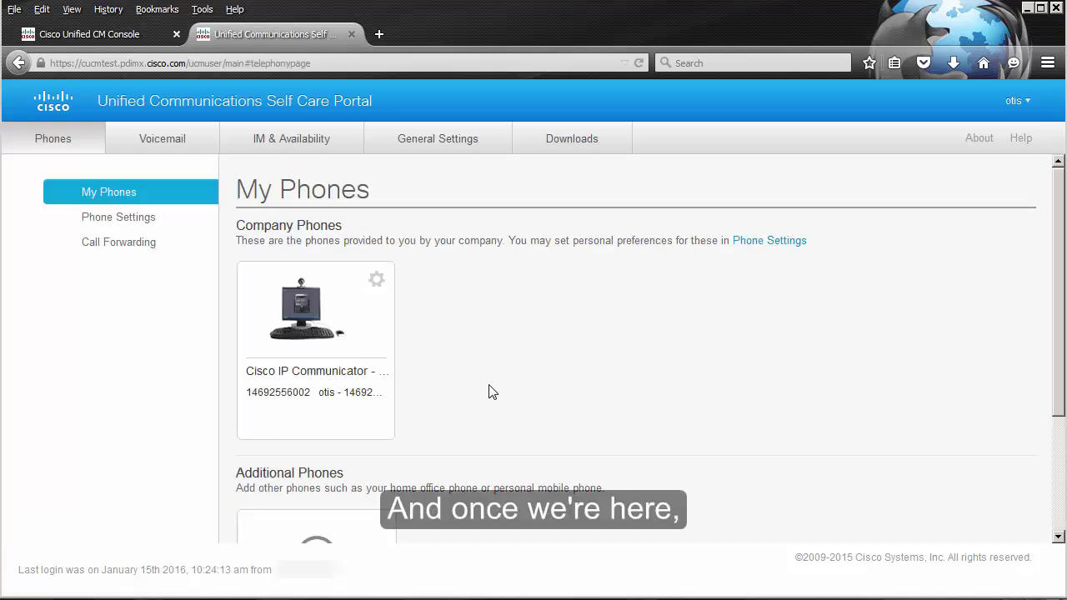
pyautogui.click(446, 147)
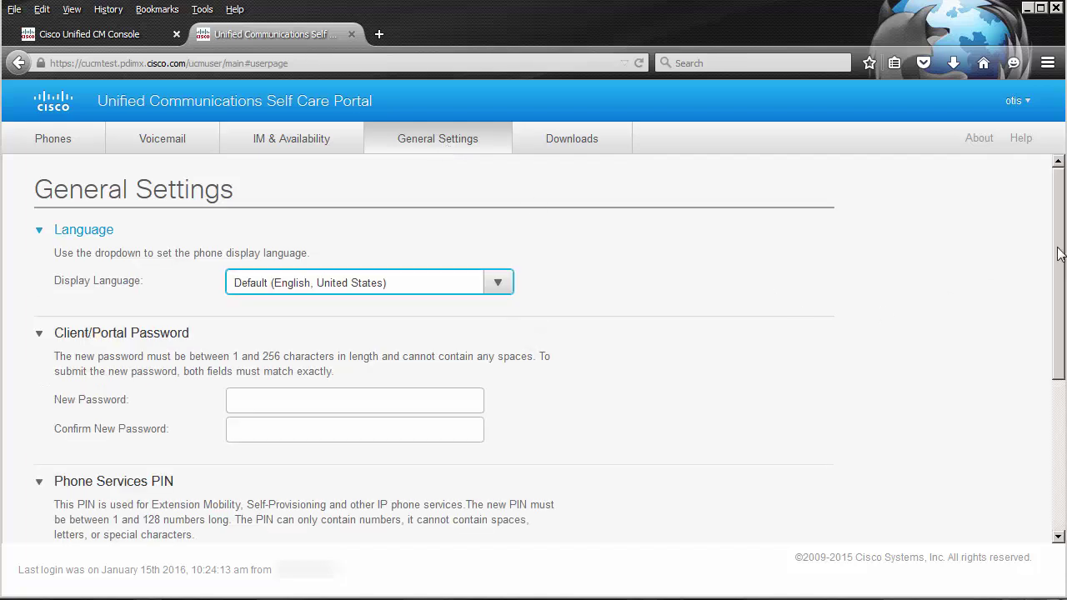
pyautogui.moveTo(1056, 266); pyautogui.dragTo(1036, 414)
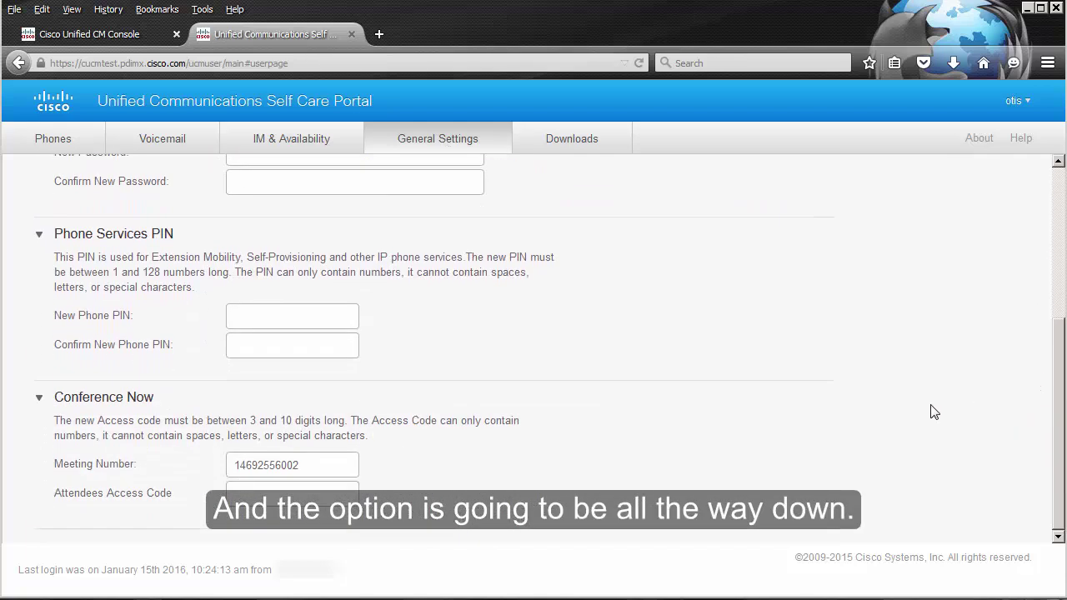
pyautogui.click(323, 501)
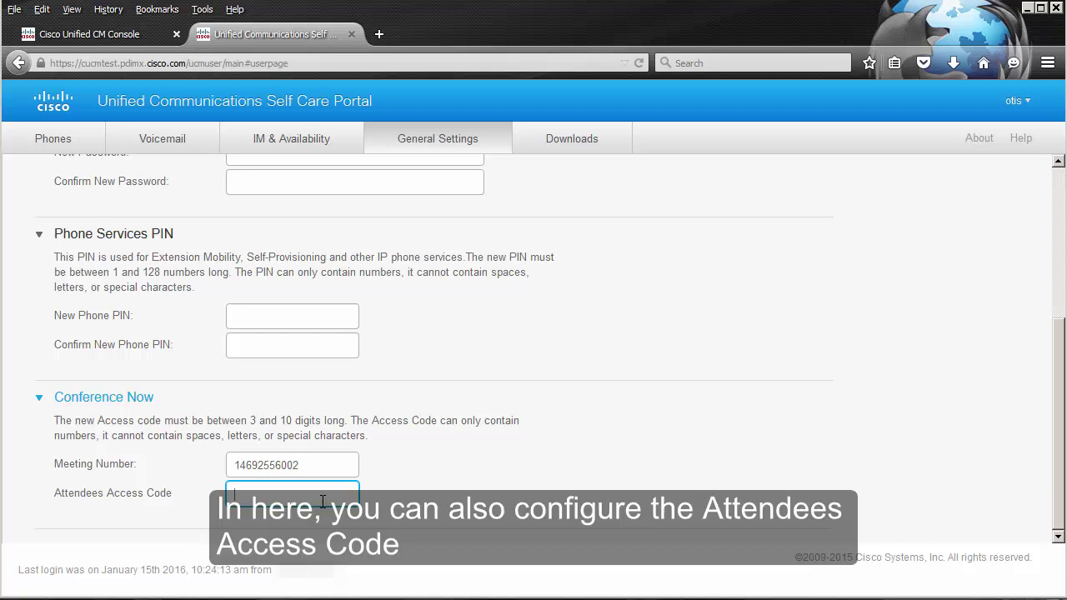
pyautogui.write('44444')
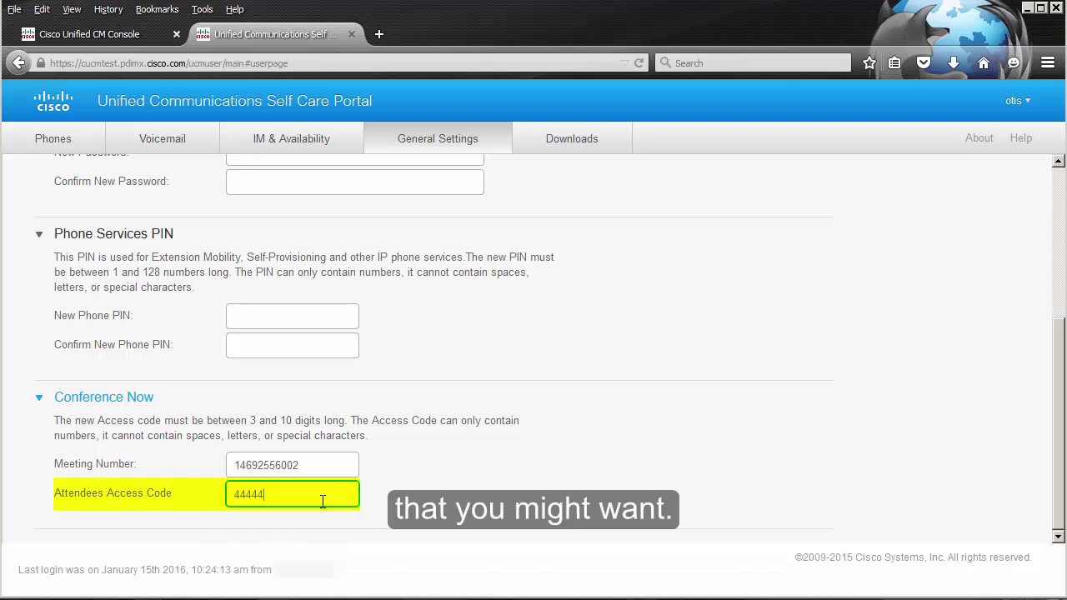
pyautogui.click(261, 472)
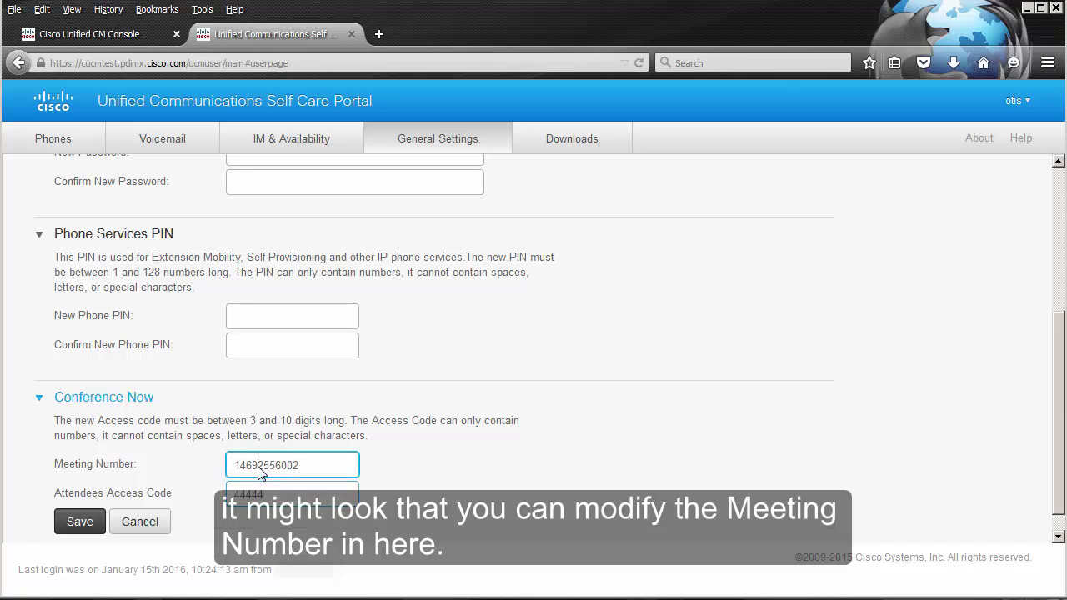
pyautogui.moveTo(252, 472); pyautogui.dragTo(286, 472)
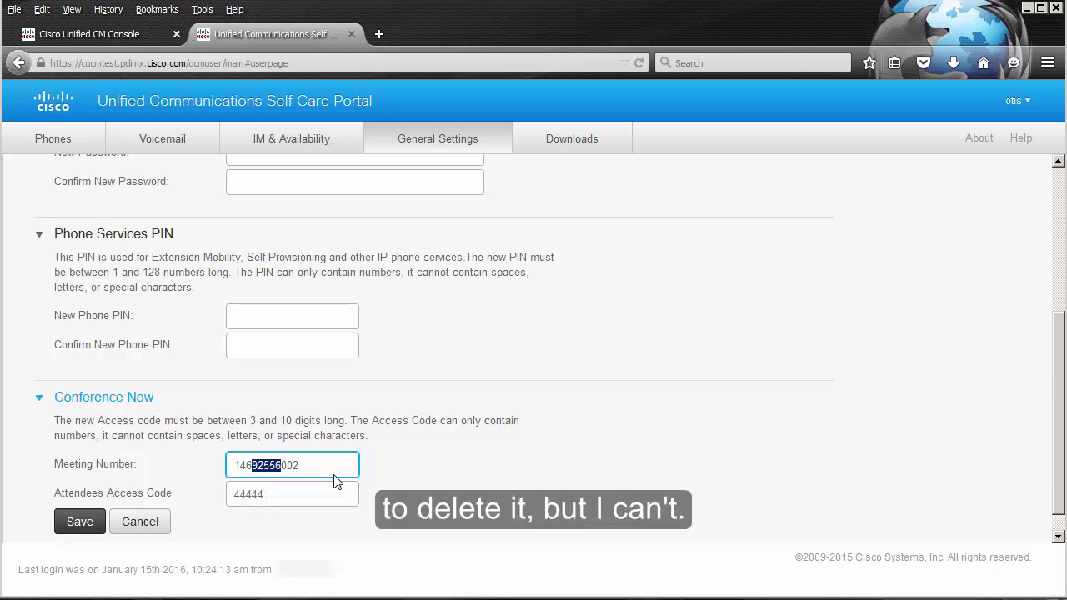
pyautogui.click(313, 472)
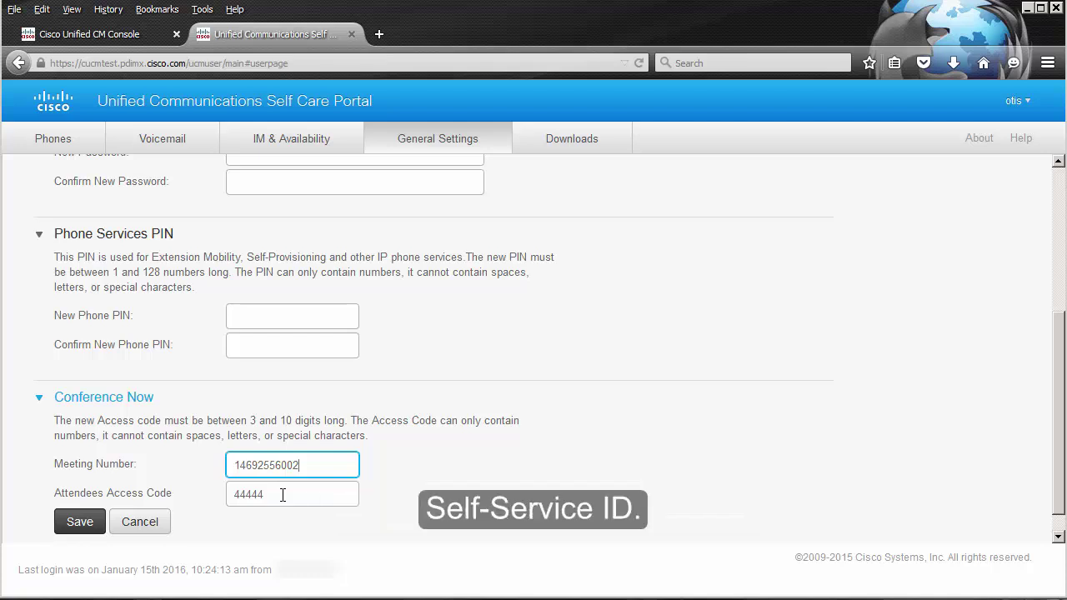
pyautogui.moveTo(283, 495); pyautogui.dragTo(200, 501)
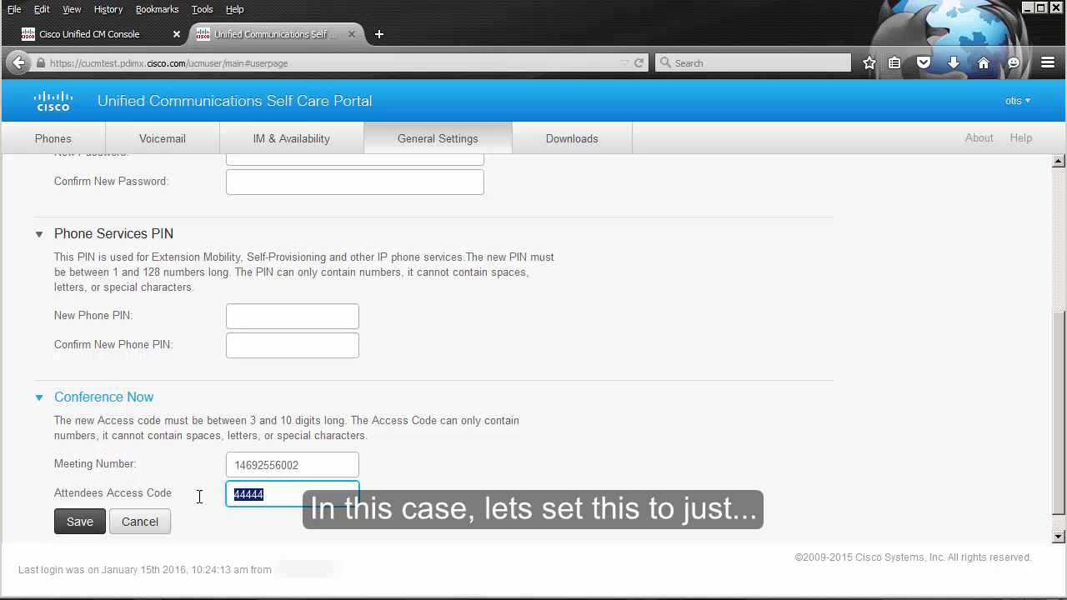
pyautogui.write('54321')
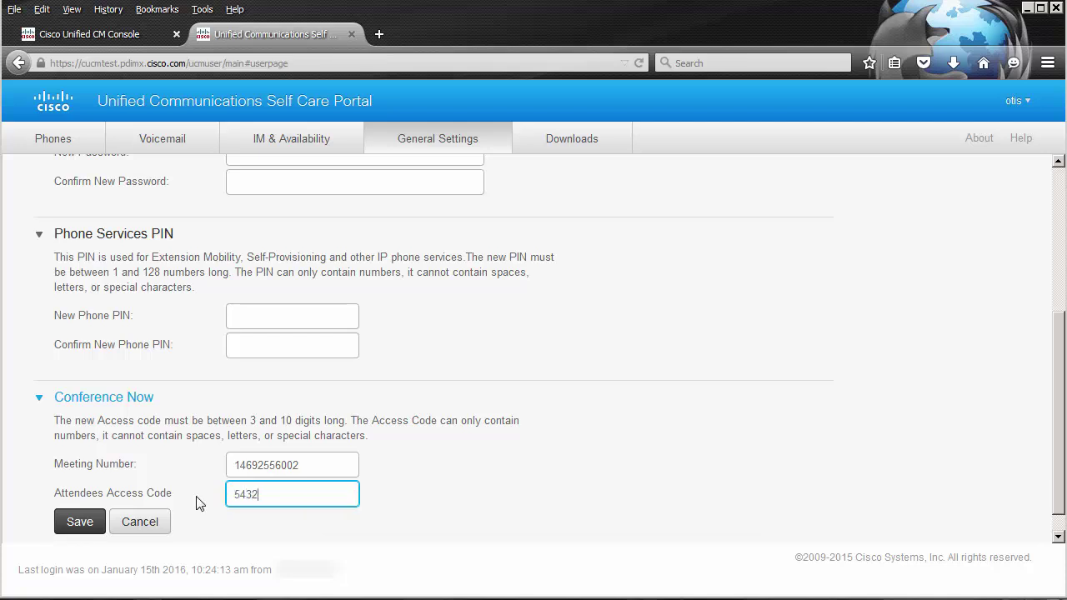
pyautogui.click(82, 522)
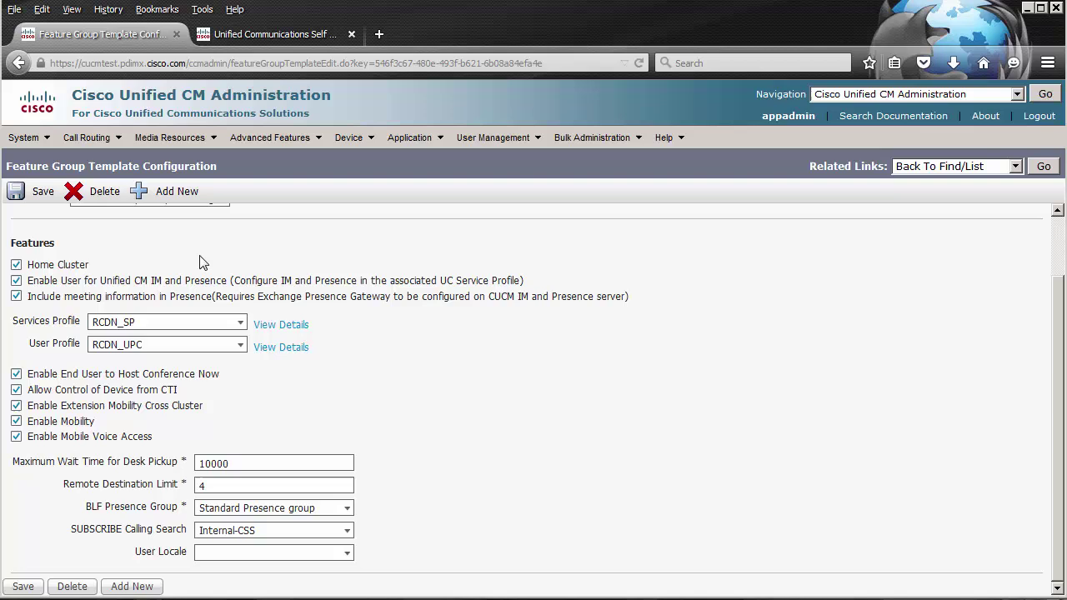
# Step: Return to the CM Administration feature group template and open the Call Routing menu
pyautogui.click(92, 139)
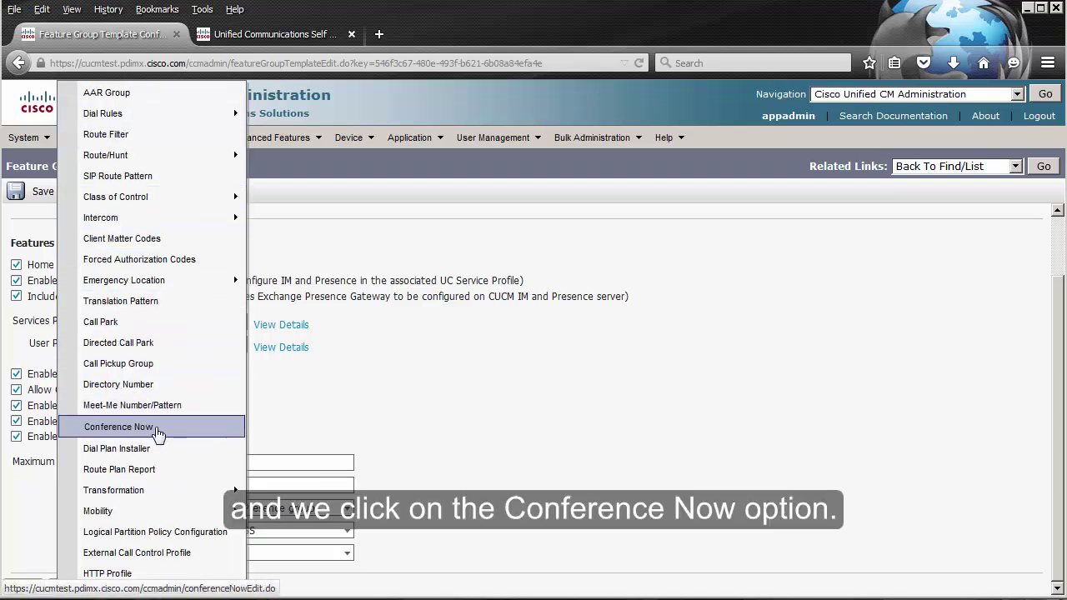
# Step: Save a Conference Now IVR *3000 in partition internal, described 'Conference Now IVR', with 1-SampleAudioSource music
pyautogui.click(158, 435)
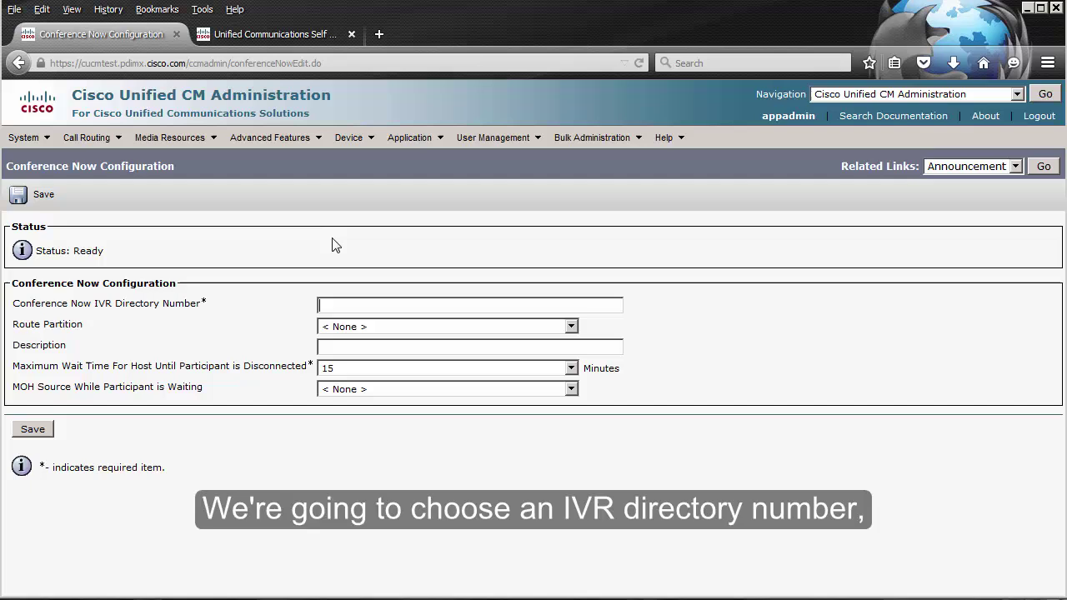
pyautogui.write('*3000')
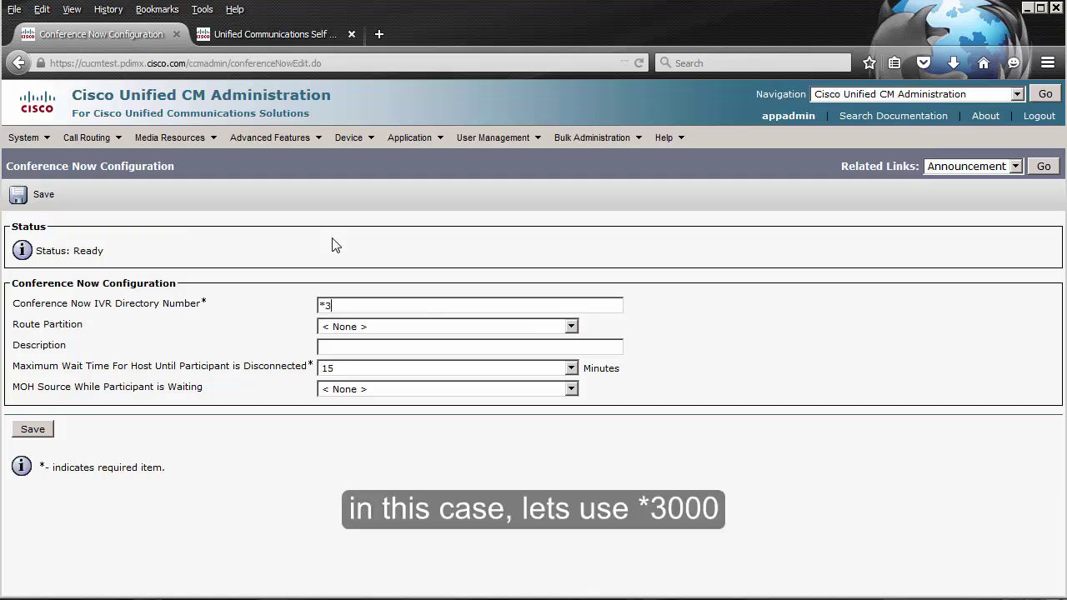
pyautogui.click(381, 328)
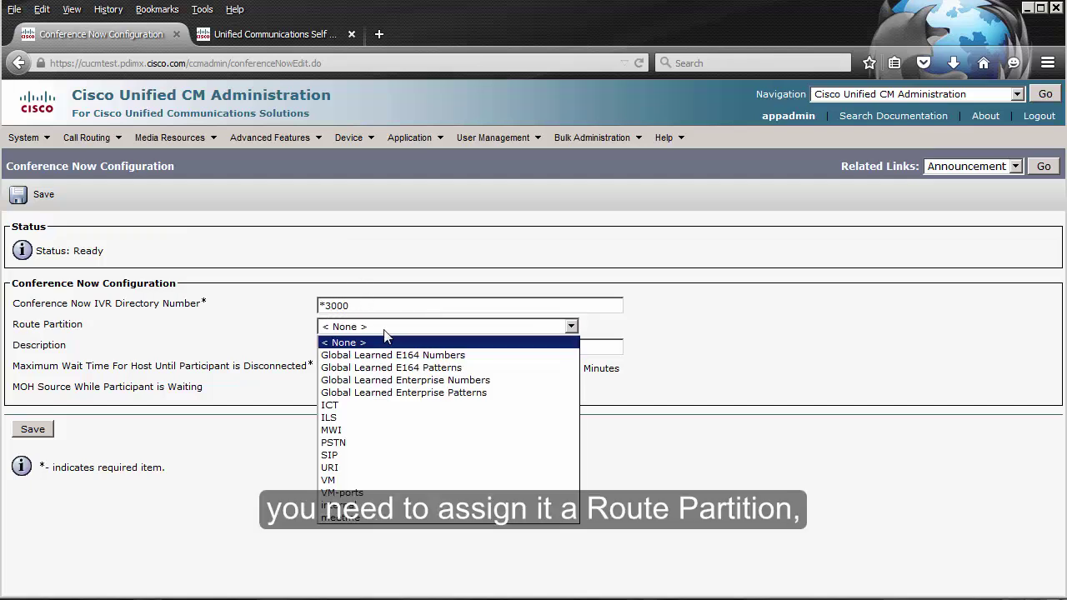
pyautogui.click(390, 506)
pyautogui.press('Tab')
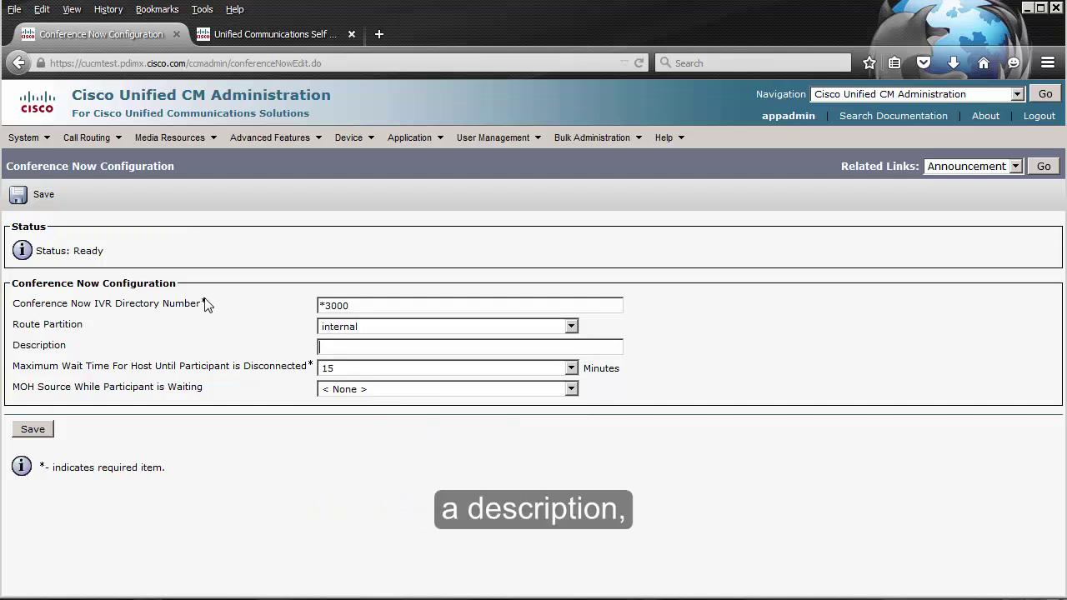
pyautogui.write('Conference Now IVR')
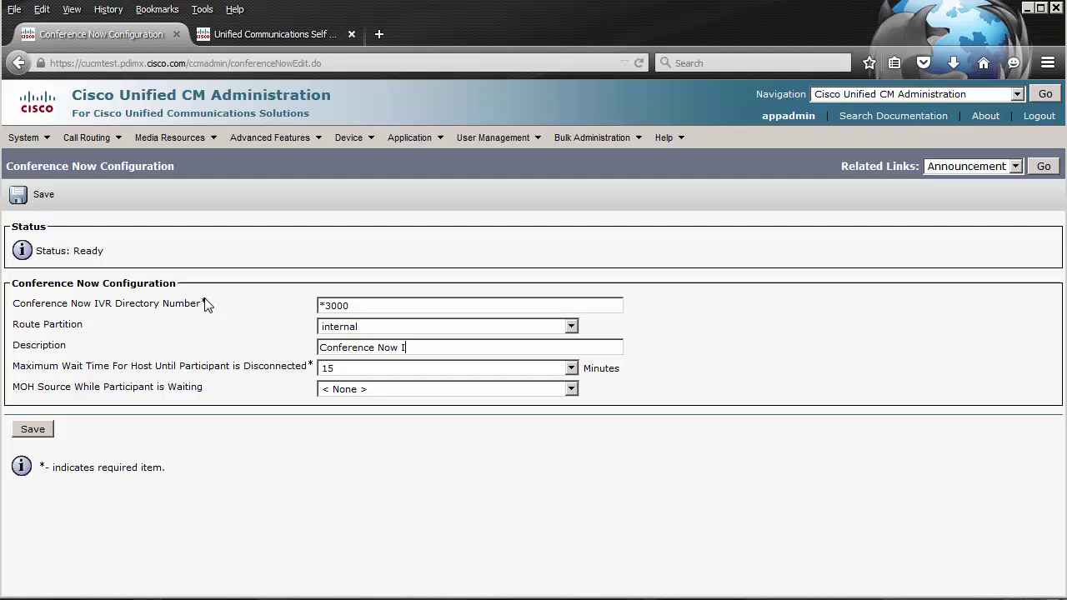
pyautogui.click(381, 392)
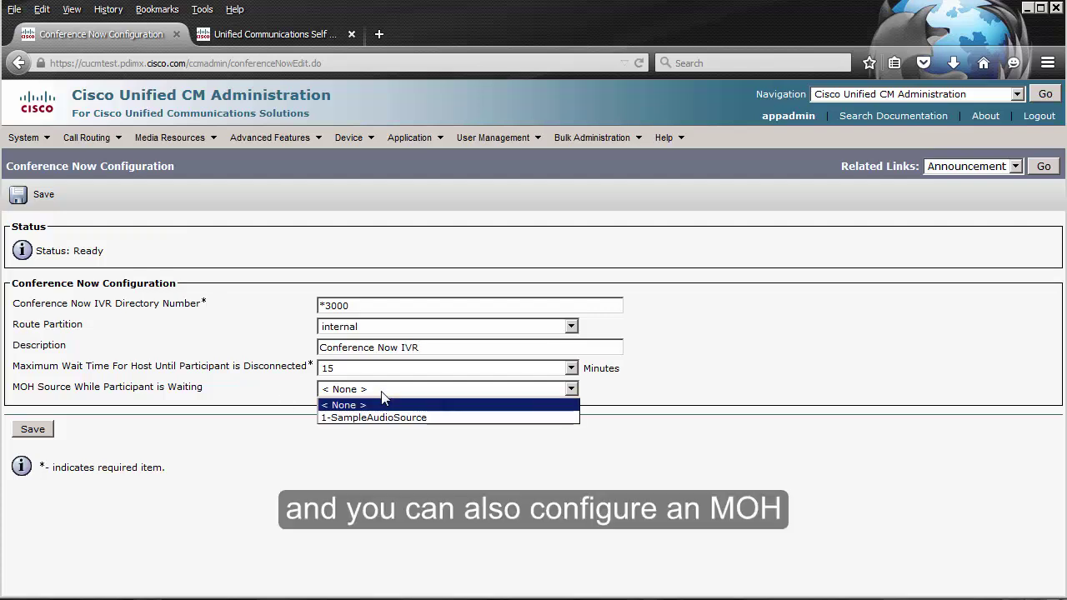
pyautogui.click(386, 418)
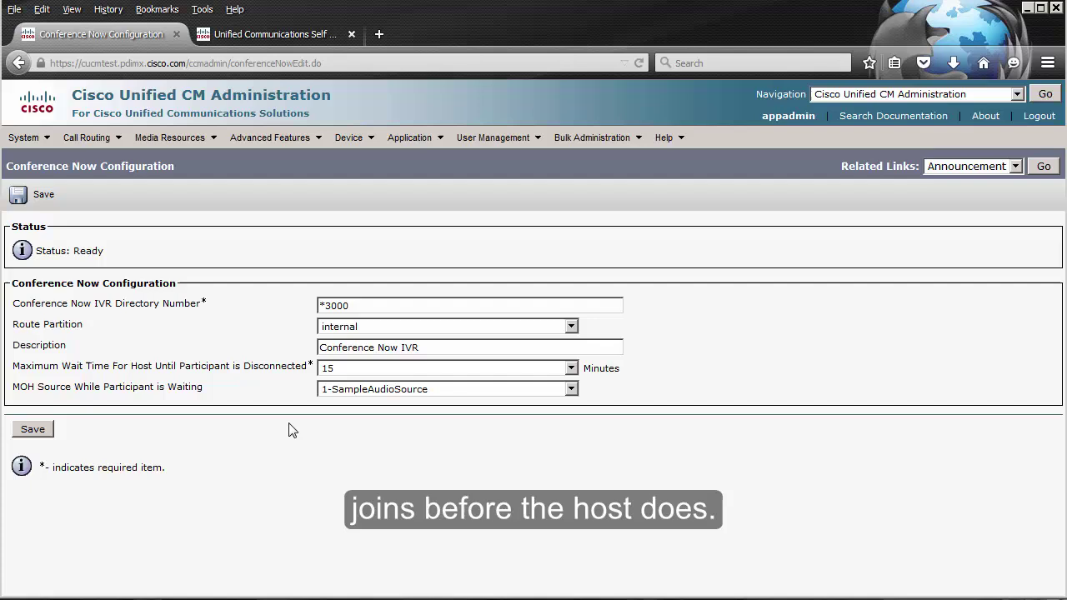
pyautogui.click(34, 429)
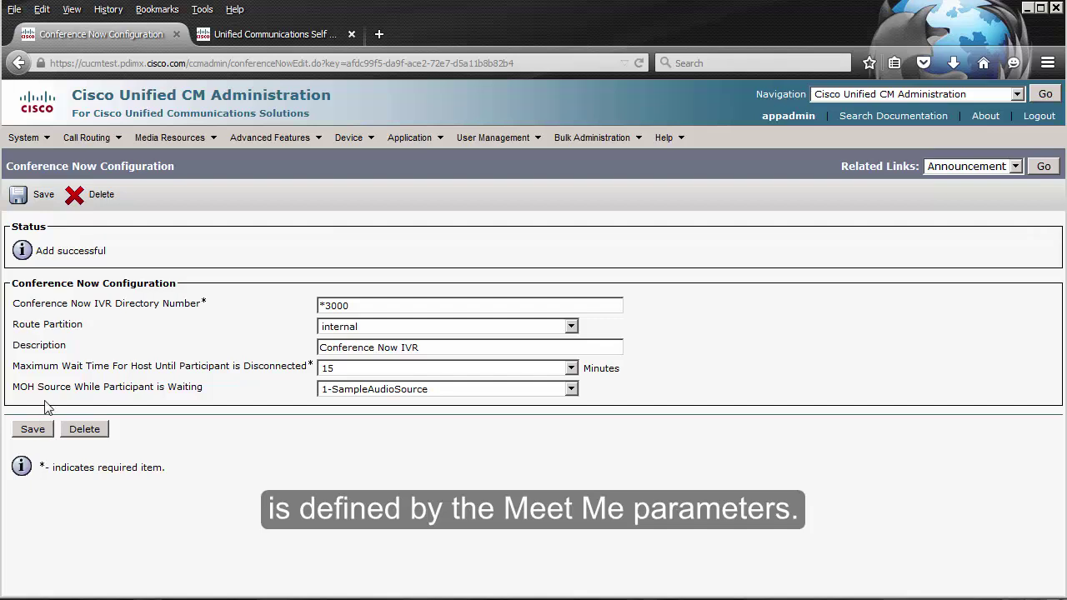
# Step: Load the Cisco CallManager (Active) service parameters for the cucmtest server
pyautogui.click(25, 137)
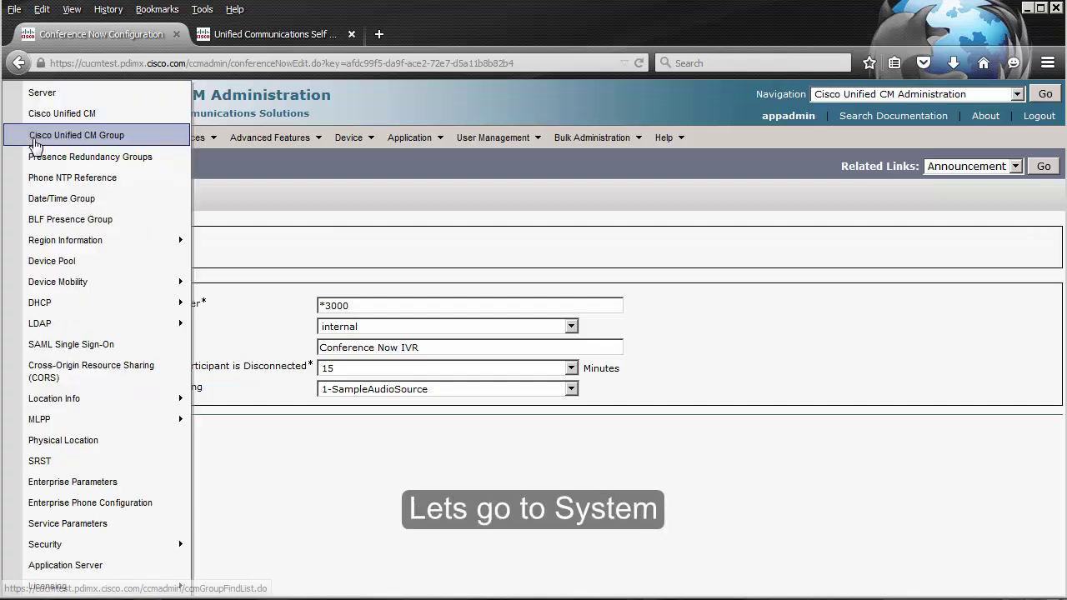
pyautogui.click(71, 523)
pyautogui.click(183, 273)
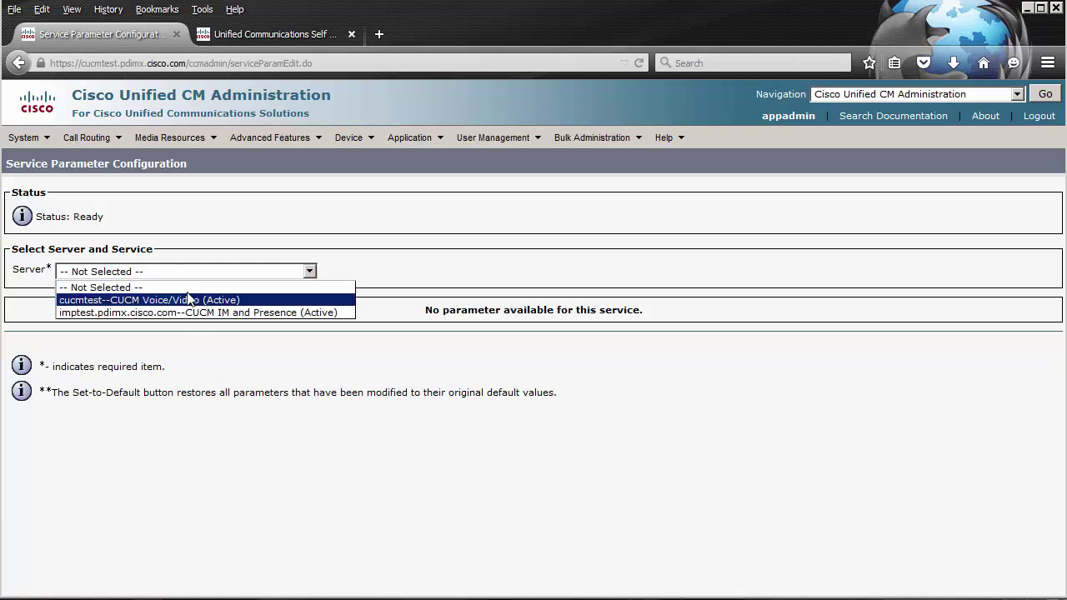
pyautogui.click(193, 299)
pyautogui.click(185, 294)
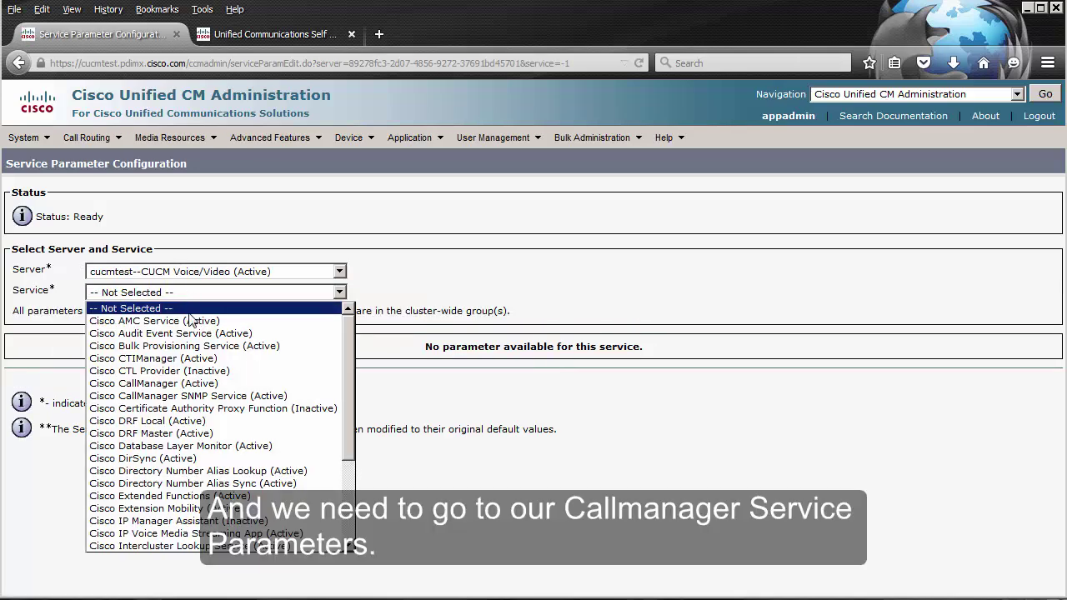
pyautogui.click(257, 385)
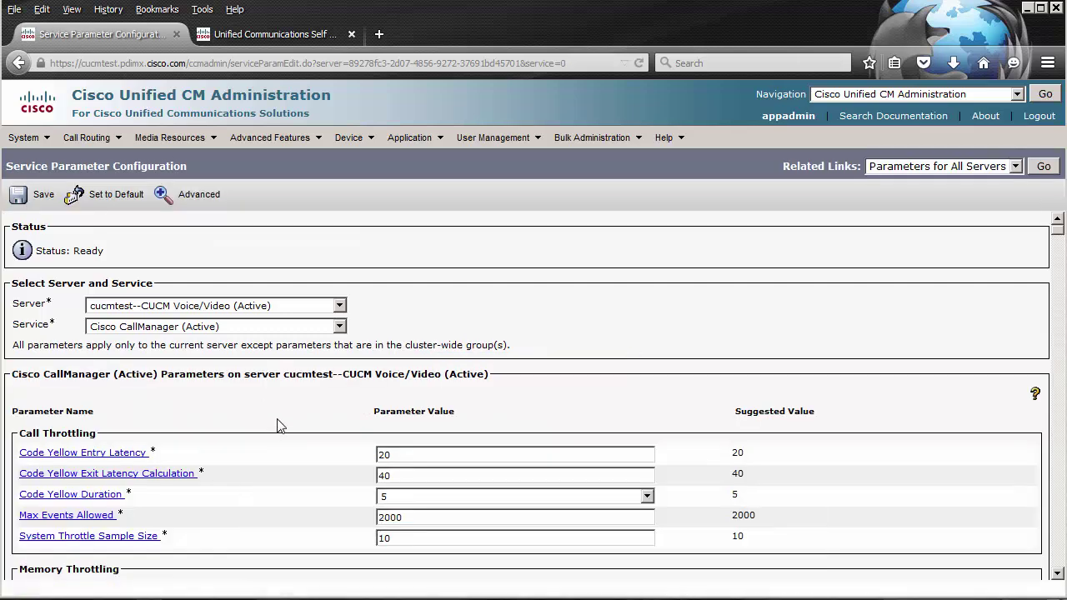
# Step: Search the page for 'unicast' to find Maximum MeetMe Conference Unicast, currently 4
pyautogui.hotkey('ctrl', 'f')
pyautogui.write('unicast')
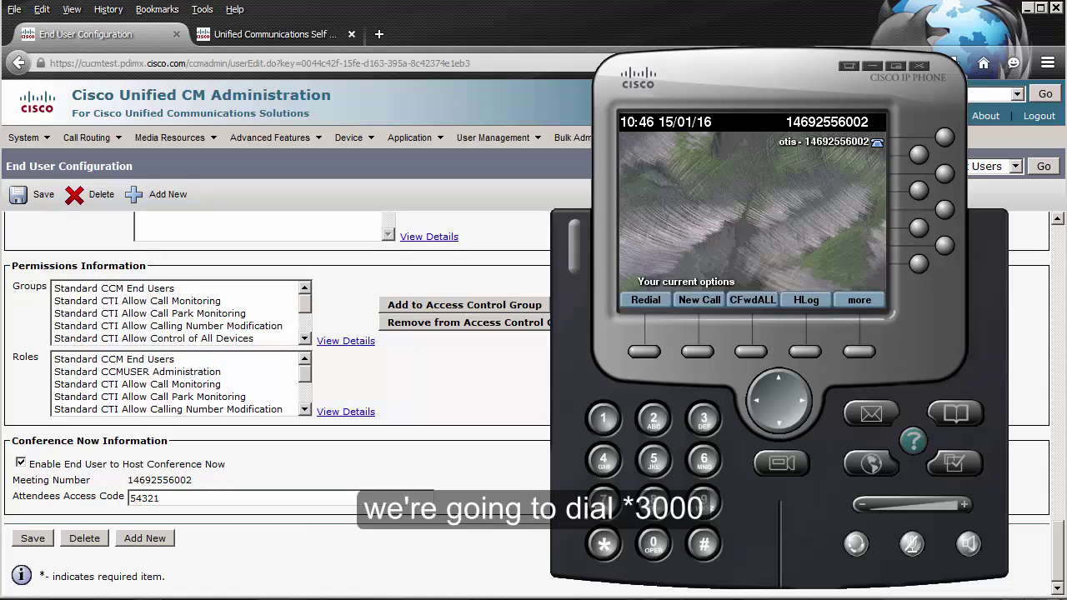
# Step: Call the *3000 Conference Now IVR from the softphone keypad
pyautogui.click(604, 544)
pyautogui.click(704, 419)
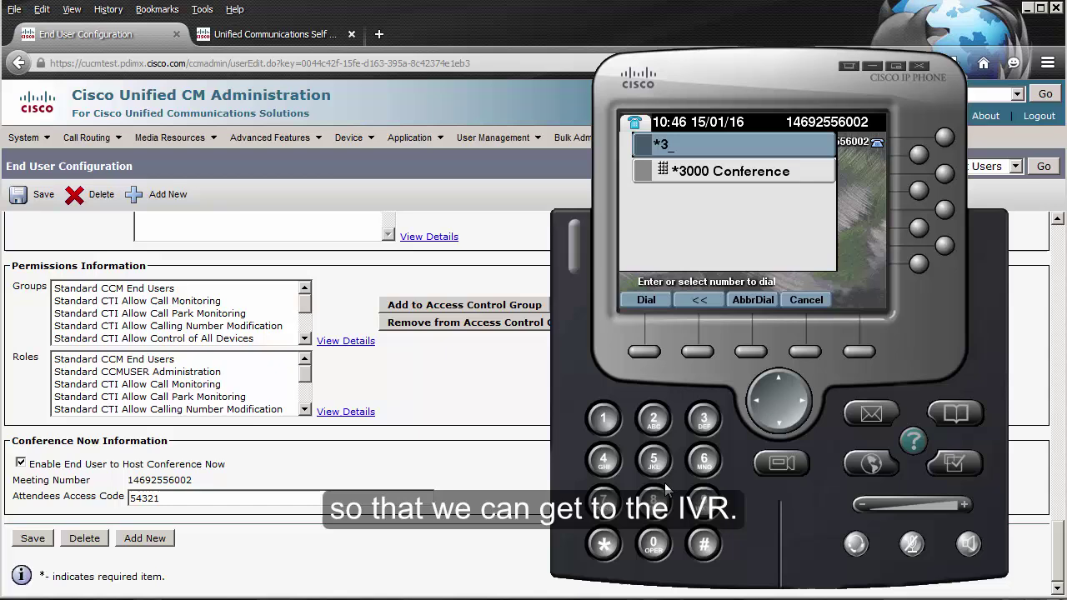
pyautogui.click(651, 544)
pyautogui.click(651, 544)
pyautogui.click(651, 544)
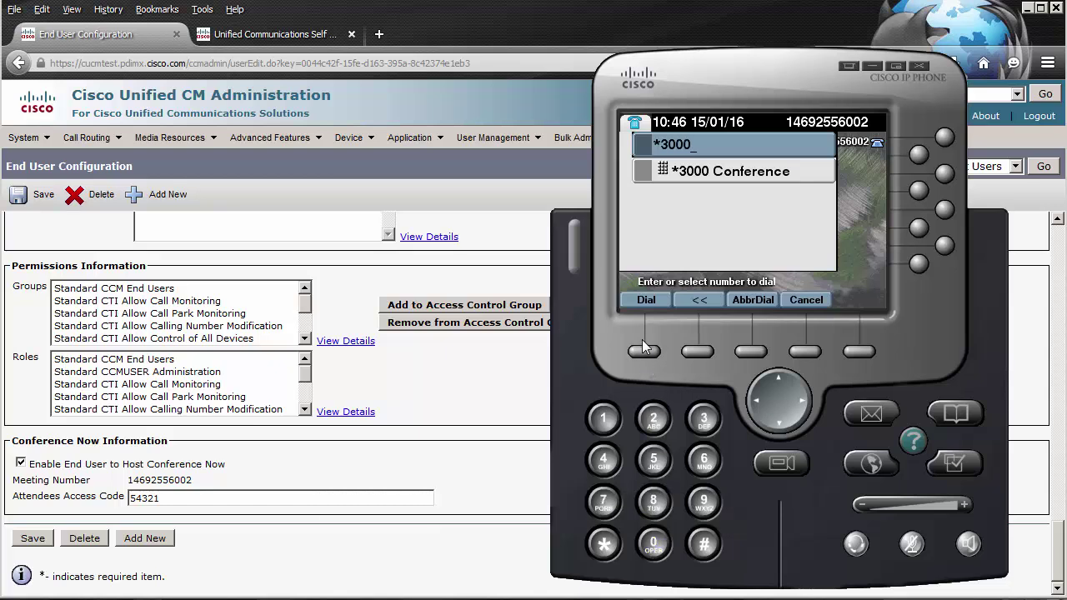
pyautogui.click(644, 350)
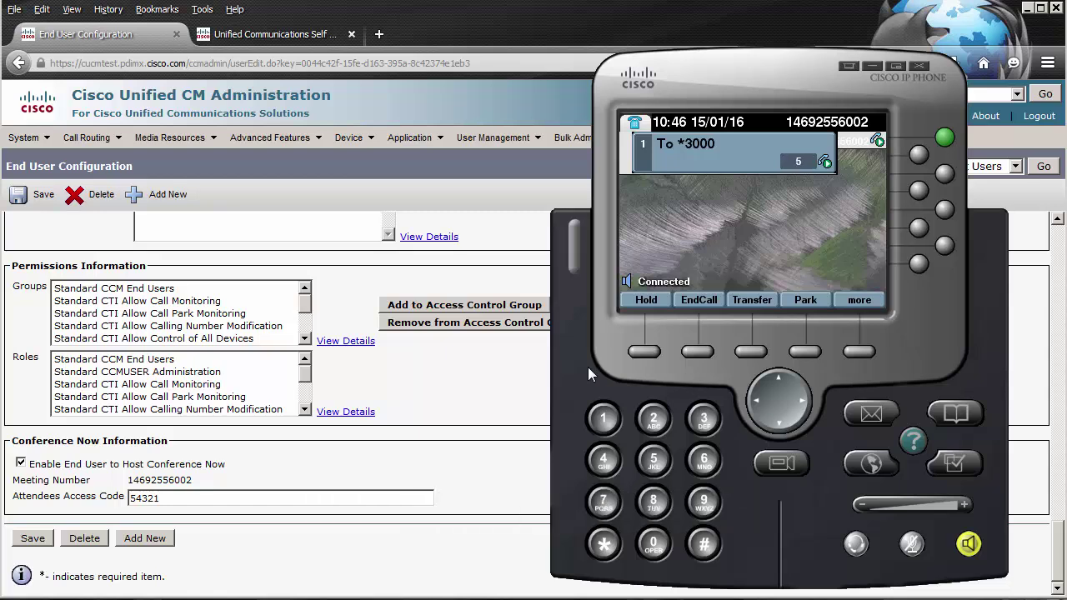
# Step: Enter the Conference Now meeting number followed by #
pyautogui.click(604, 419)
pyautogui.click(607, 458)
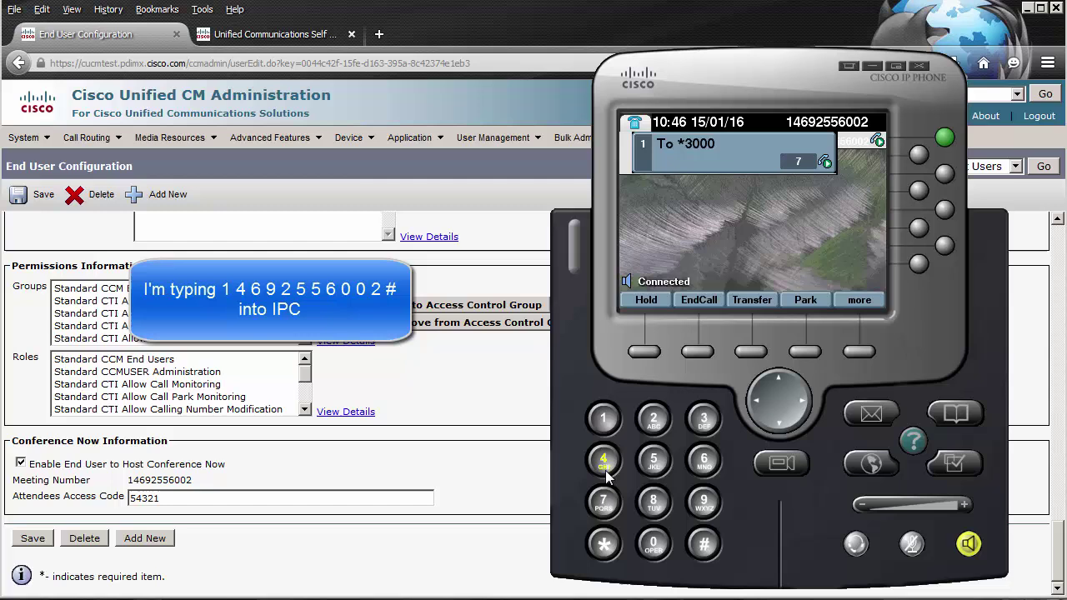
pyautogui.click(704, 459)
pyautogui.click(704, 500)
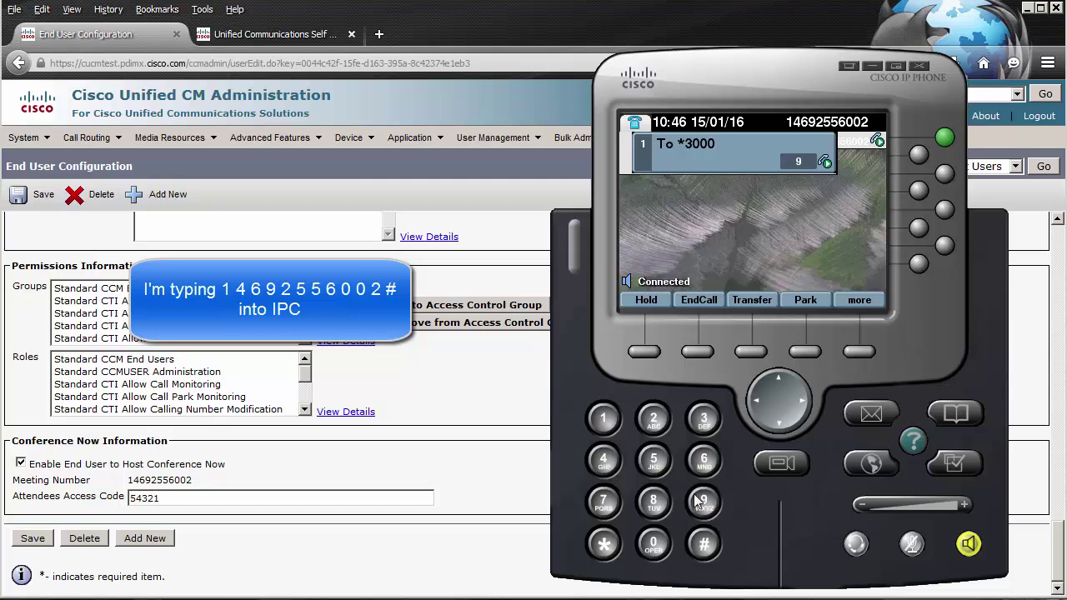
pyautogui.click(654, 420)
pyautogui.click(655, 461)
pyautogui.click(655, 461)
pyautogui.click(702, 463)
pyautogui.click(654, 544)
pyautogui.click(654, 543)
pyautogui.click(655, 421)
pyautogui.click(705, 543)
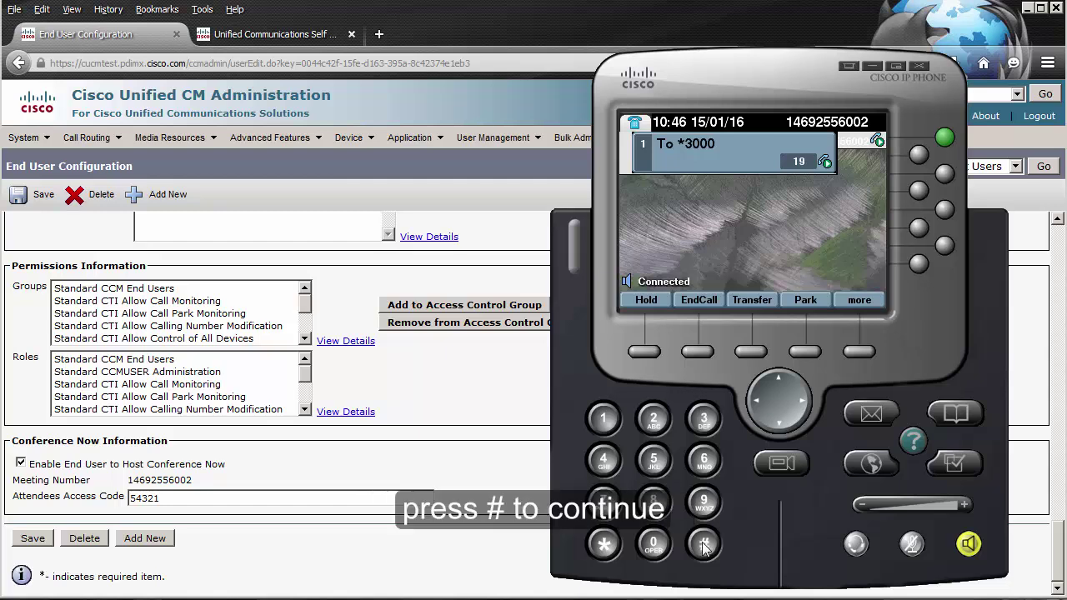
# Step: Enter the host PIN with # to start the conference, then hang up
pyautogui.click(603, 418)
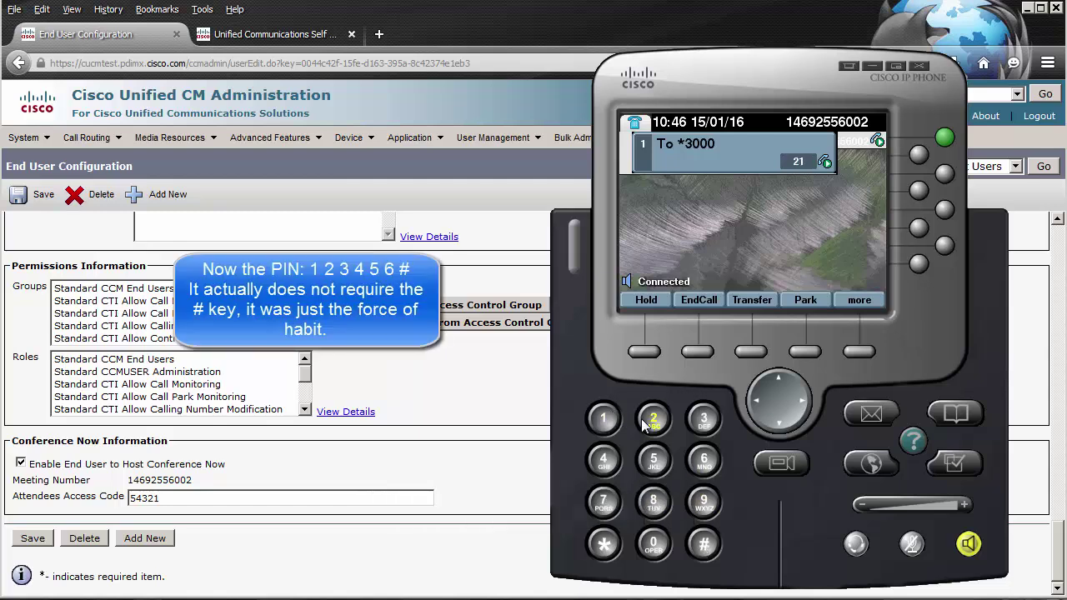
pyautogui.click(654, 420)
pyautogui.click(692, 424)
pyautogui.click(603, 459)
pyautogui.click(654, 461)
pyautogui.click(705, 464)
pyautogui.click(704, 545)
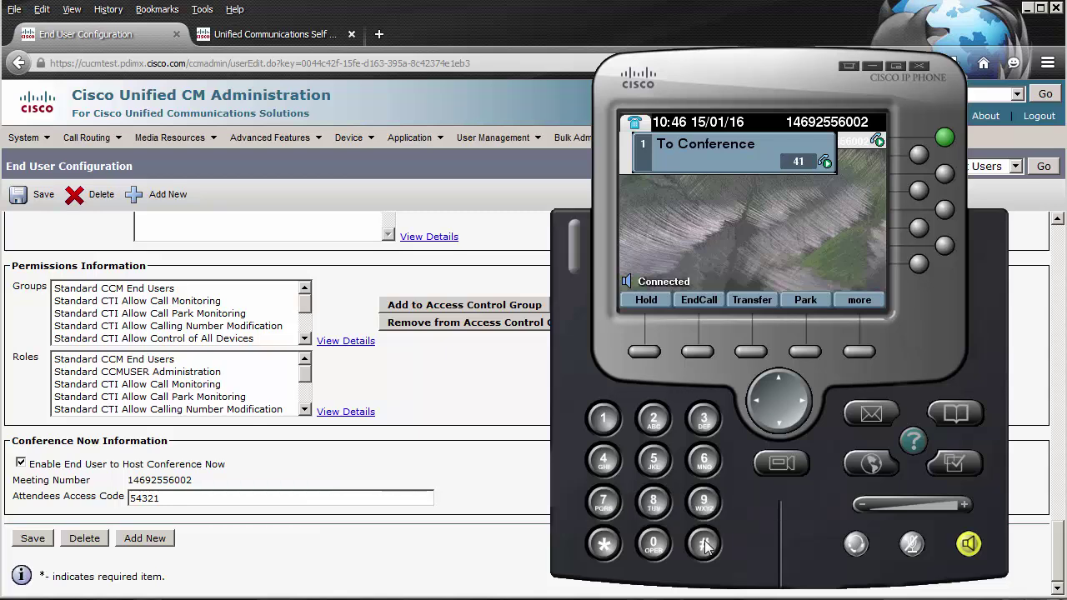
pyautogui.click(699, 353)
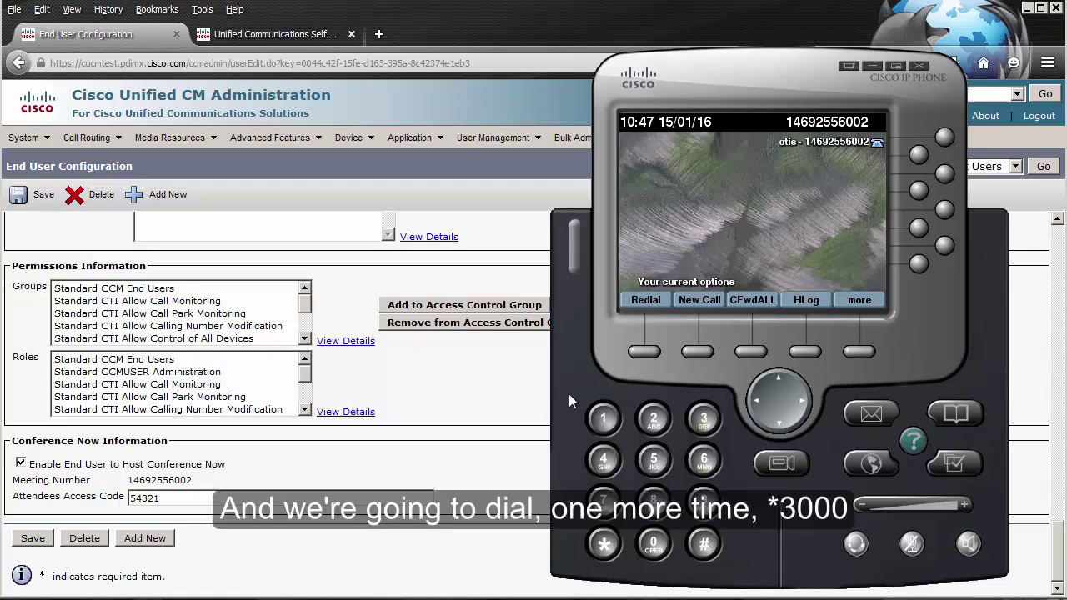
# Step: Redial *3000 Conference from recent numbers and enter the meeting number with #
pyautogui.click(604, 544)
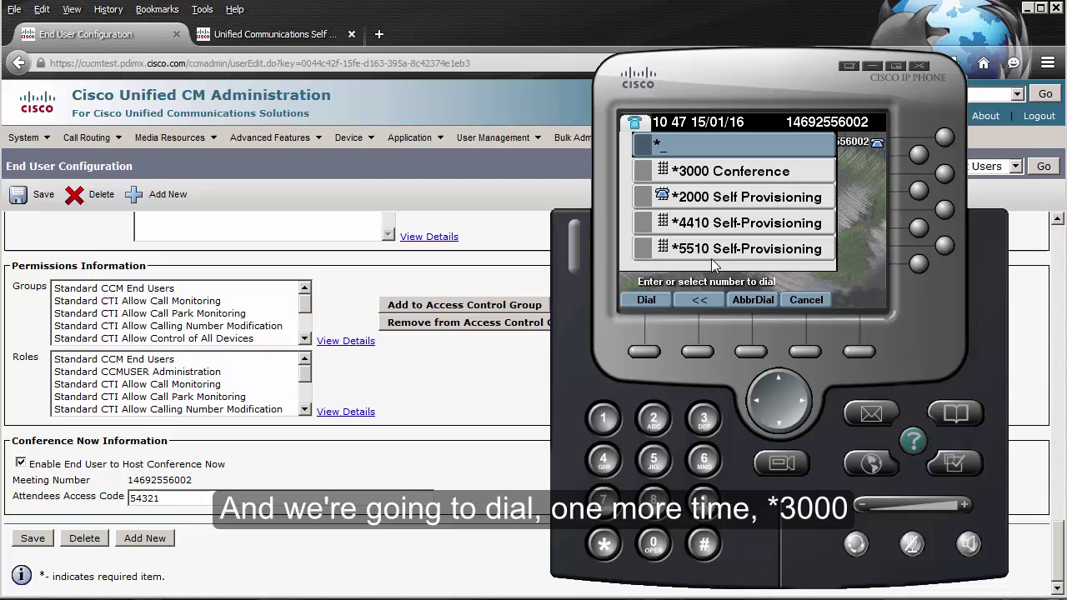
pyautogui.doubleClick(719, 171)
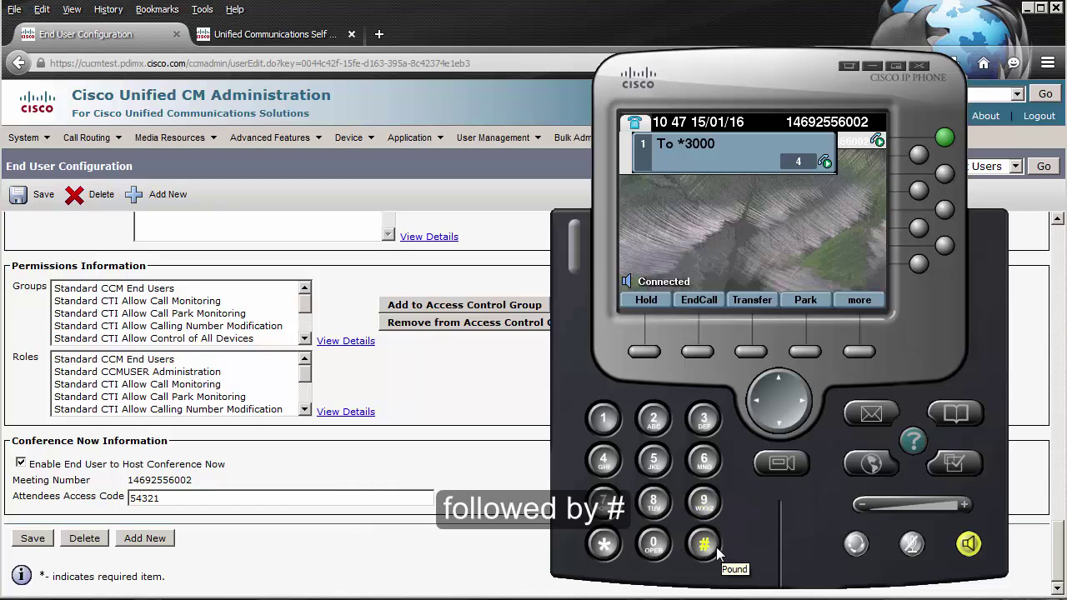
pyautogui.click(616, 428)
pyautogui.click(610, 465)
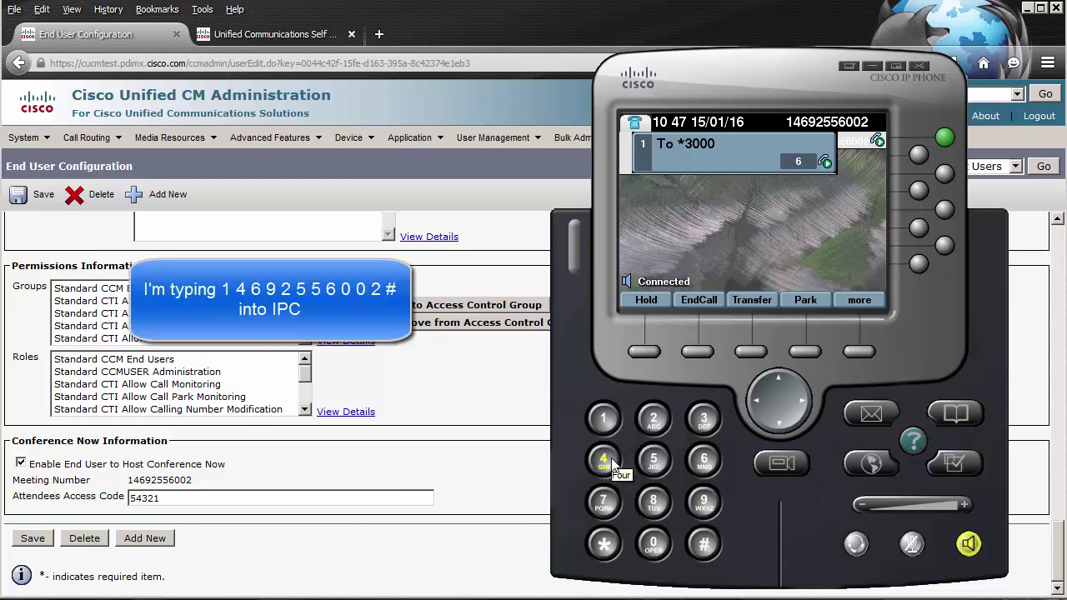
pyautogui.click(704, 461)
pyautogui.click(704, 501)
pyautogui.click(654, 419)
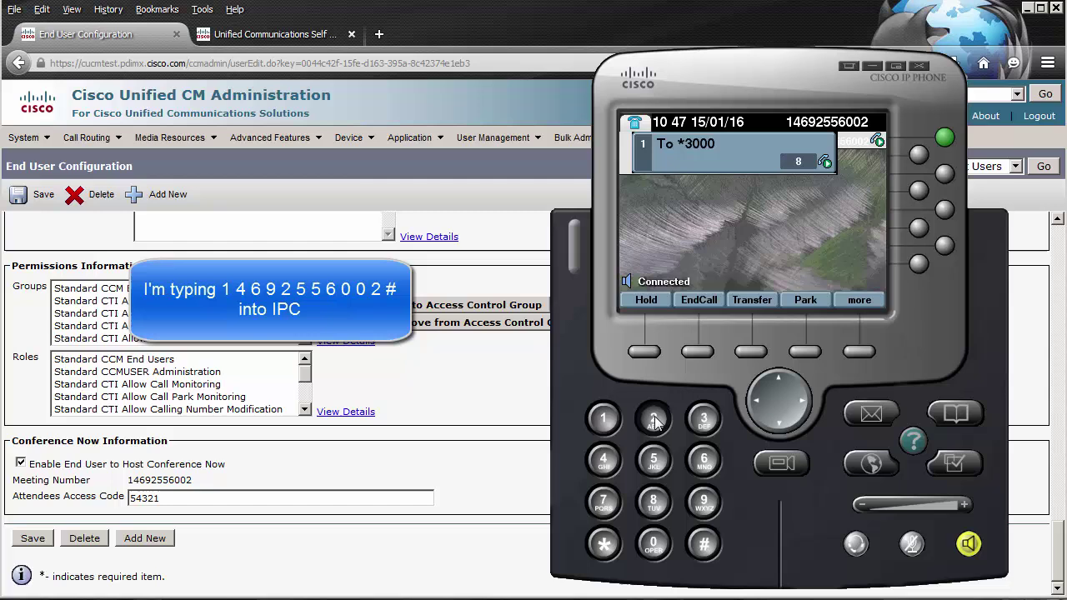
pyautogui.click(661, 459)
pyautogui.click(661, 458)
pyautogui.click(705, 460)
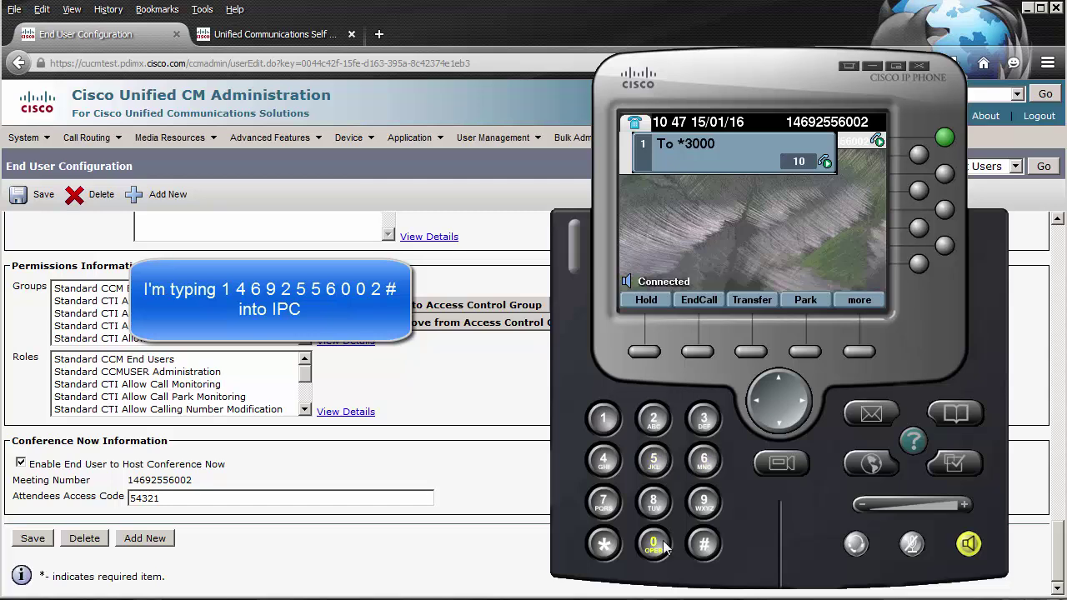
pyautogui.click(663, 546)
pyautogui.click(655, 545)
pyautogui.click(653, 419)
pyautogui.click(705, 544)
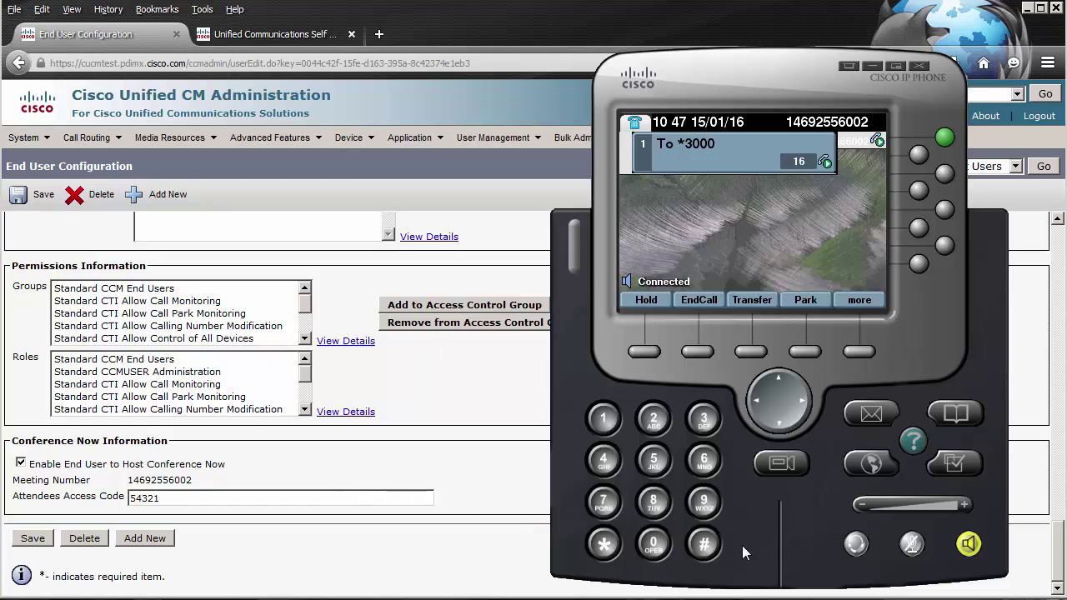
# Step: Skip the host PIN, join with the attendee access code and #, then hang up
pyautogui.click(705, 544)
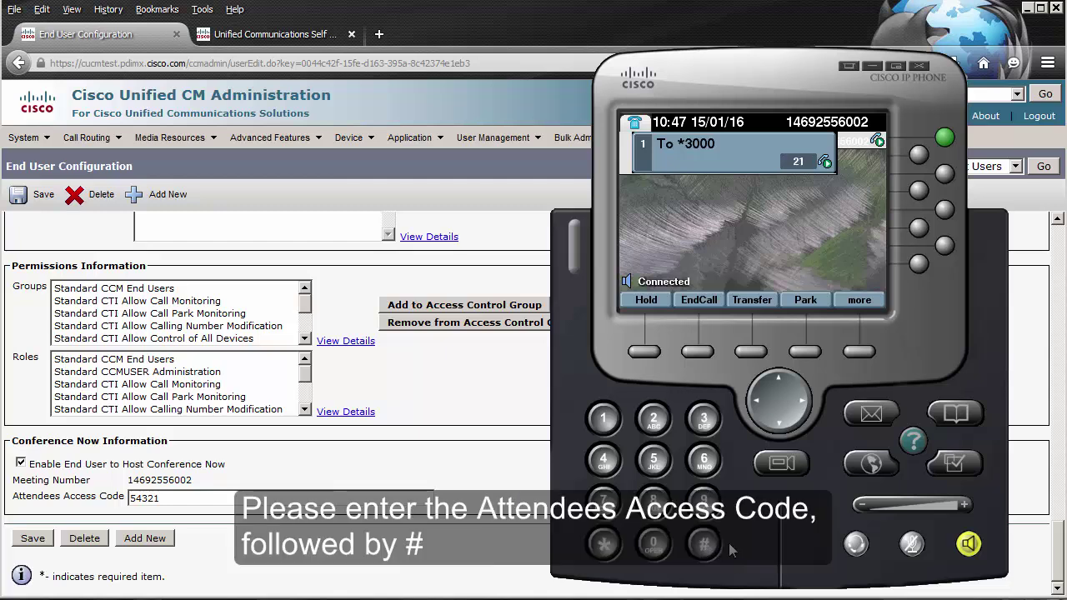
pyautogui.click(654, 459)
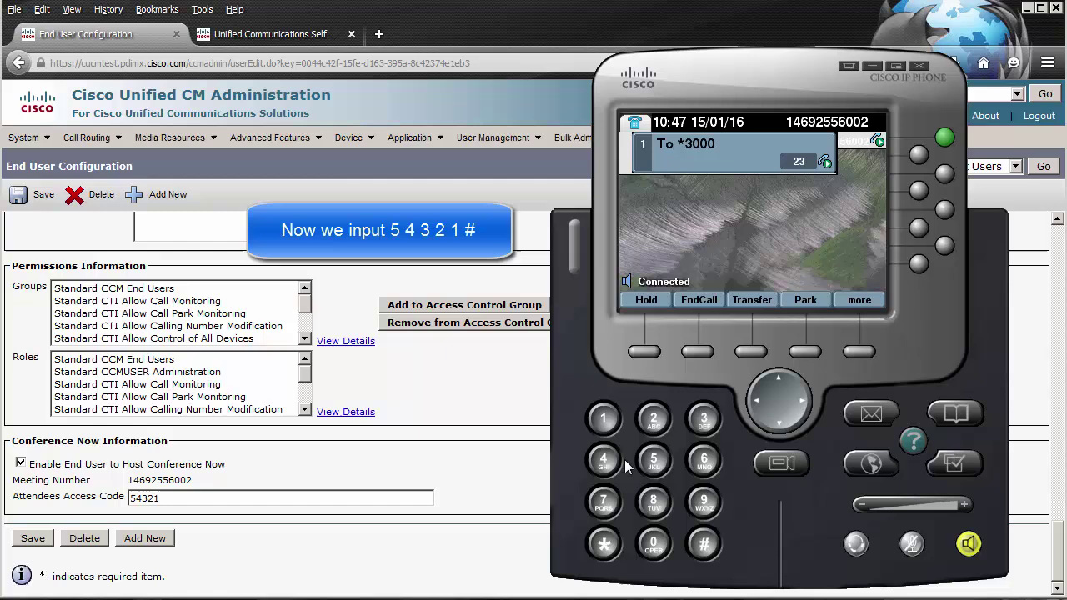
pyautogui.click(613, 461)
pyautogui.click(704, 424)
pyautogui.click(657, 421)
pyautogui.click(611, 421)
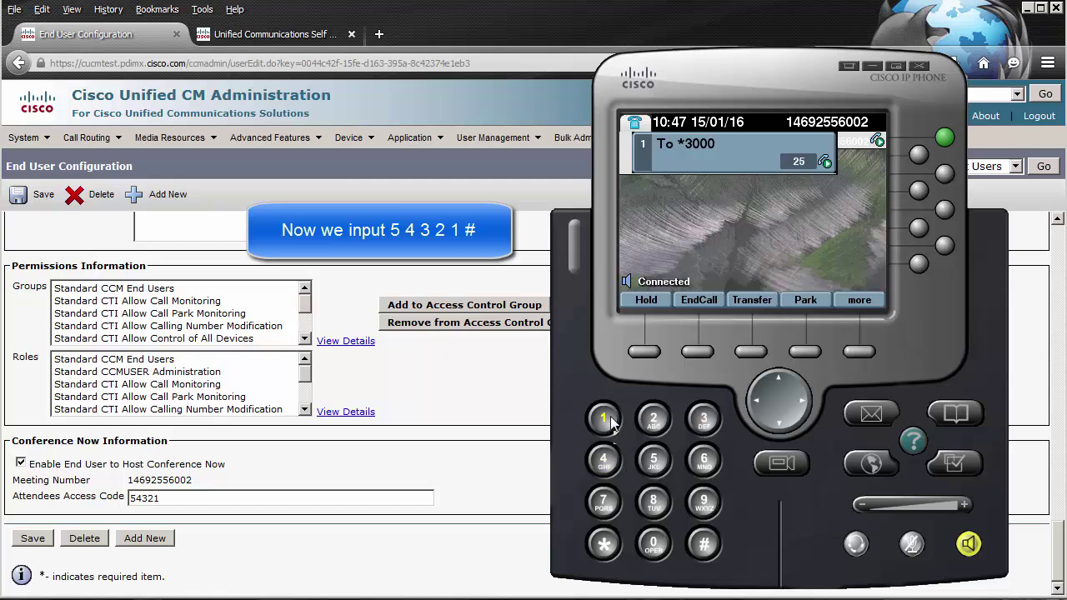
pyautogui.click(710, 550)
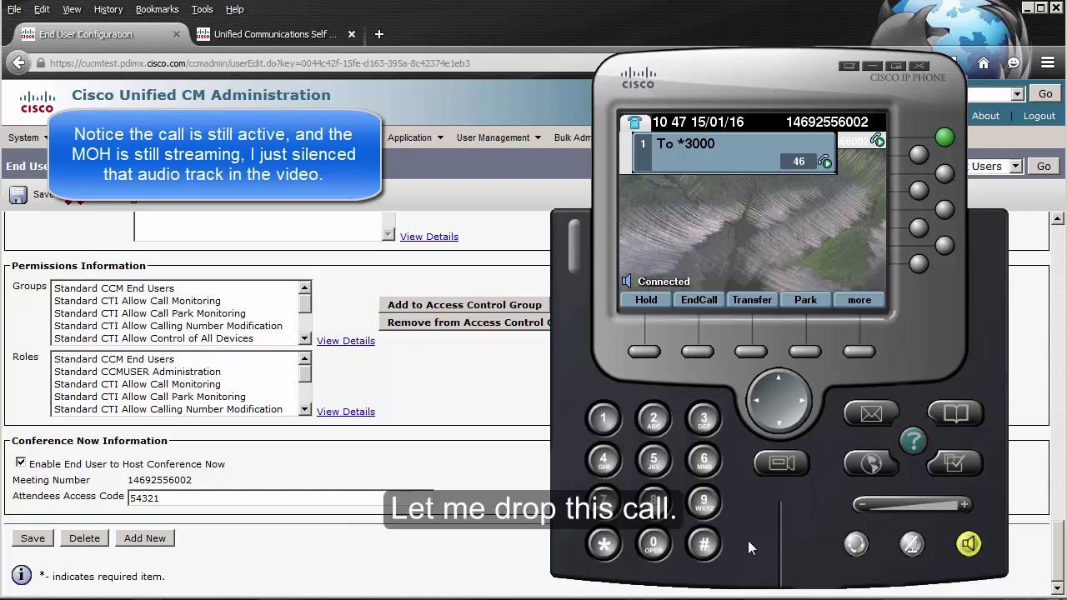
pyautogui.click(698, 351)
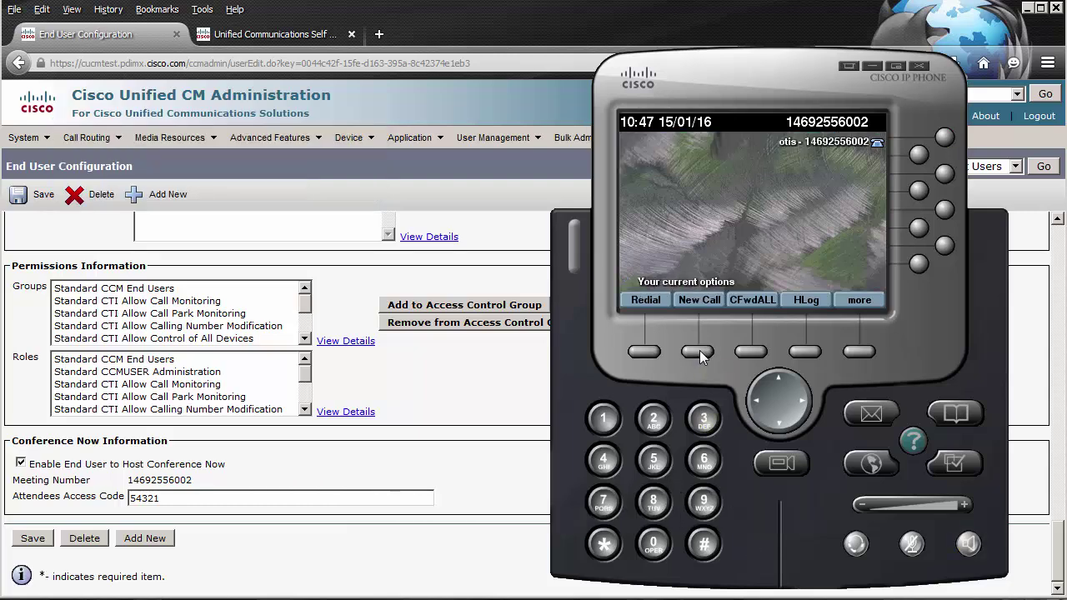